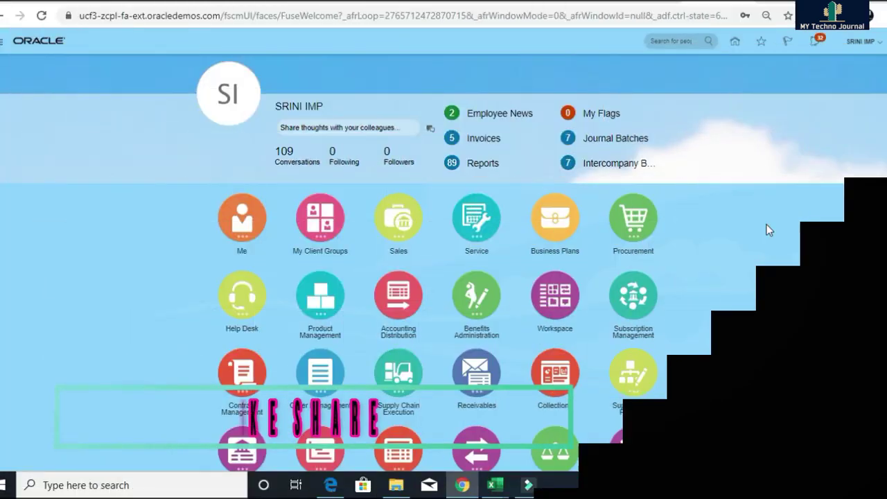
{"action": "scroll", "coordinate": [766, 224], "scroll_direction": "down", "scroll_amount": 2}
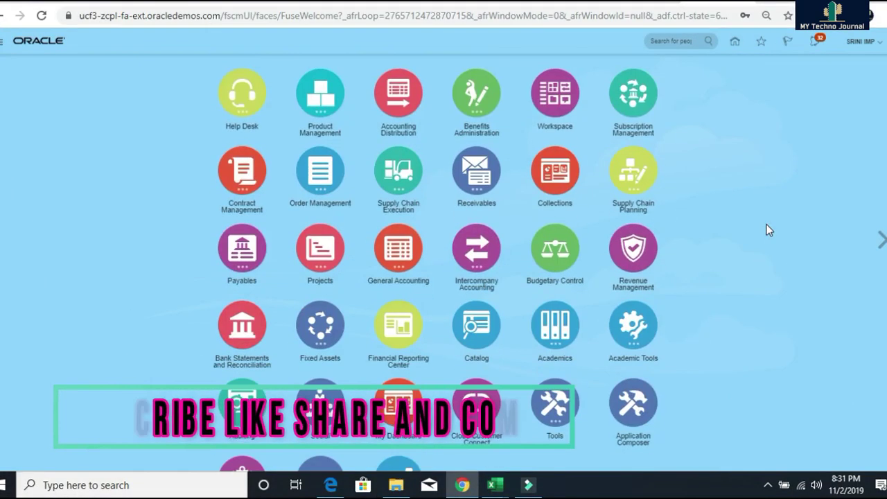
{"action": "scroll", "coordinate": [767, 224], "scroll_direction": "up", "scroll_amount": 5}
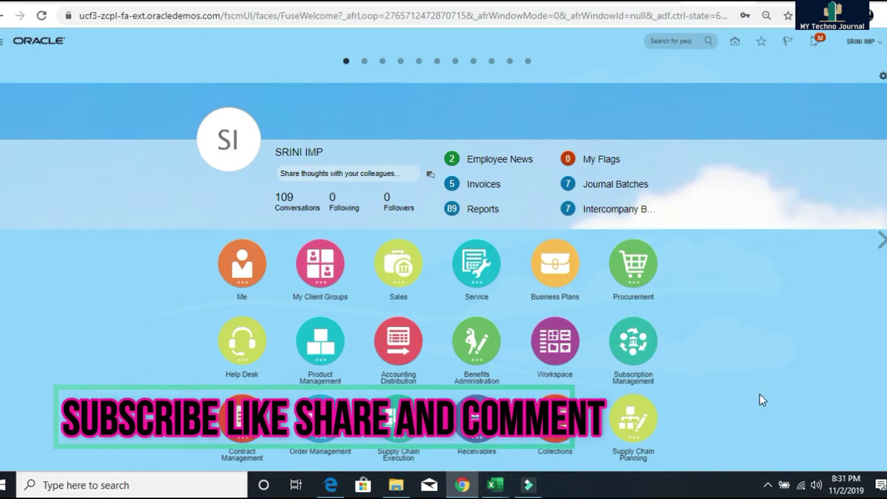
Switch to the Excel workbook, select the Journal Approval scenario conditions on the Approval sheet, and widen column A.
{"action": "left_click", "coordinate": [495, 485]}
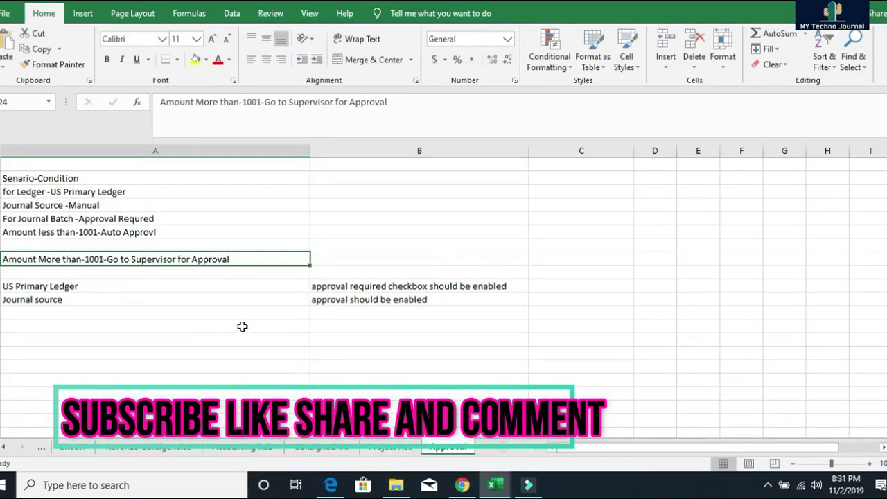
{"action": "scroll", "coordinate": [239, 324], "scroll_direction": "up", "scroll_amount": 5}
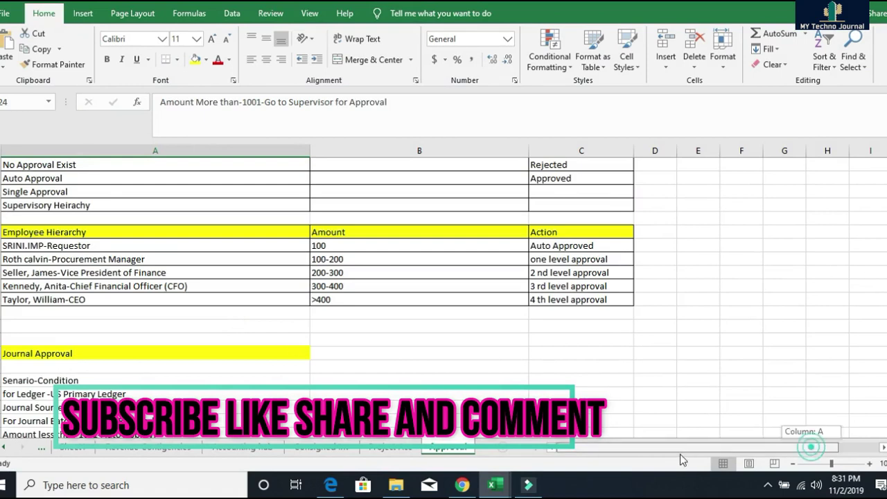
{"action": "scroll", "coordinate": [279, 328], "scroll_direction": "down", "scroll_amount": 3}
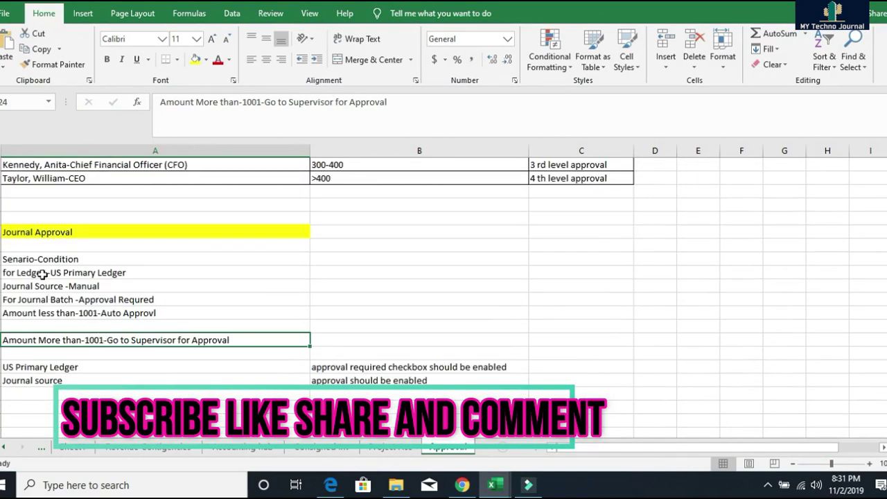
{"action": "left_click", "coordinate": [31, 262]}
{"action": "mouse_move", "coordinate": [31, 262]}
{"action": "left_mouse_down"}
{"action": "mouse_move", "coordinate": [184, 284]}
{"action": "mouse_move", "coordinate": [190, 307]}
{"action": "mouse_move", "coordinate": [287, 311]}
{"action": "left_mouse_up"}
{"action": "left_click_drag", "start_coordinate": [310, 151], "coordinate": [356, 153]}
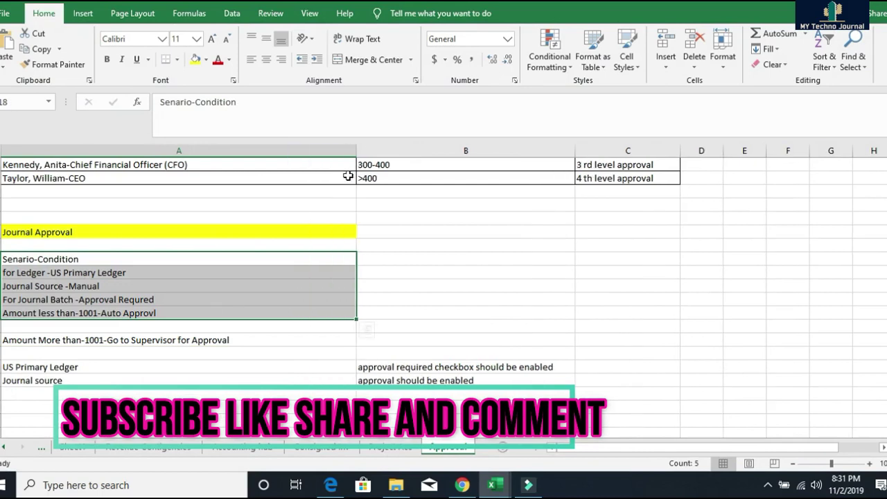
Review the journal approval conditions for ledger, source and amount, and the approval prerequisites for US Primary Ledger and journal source.
{"action": "left_click", "coordinate": [118, 274]}
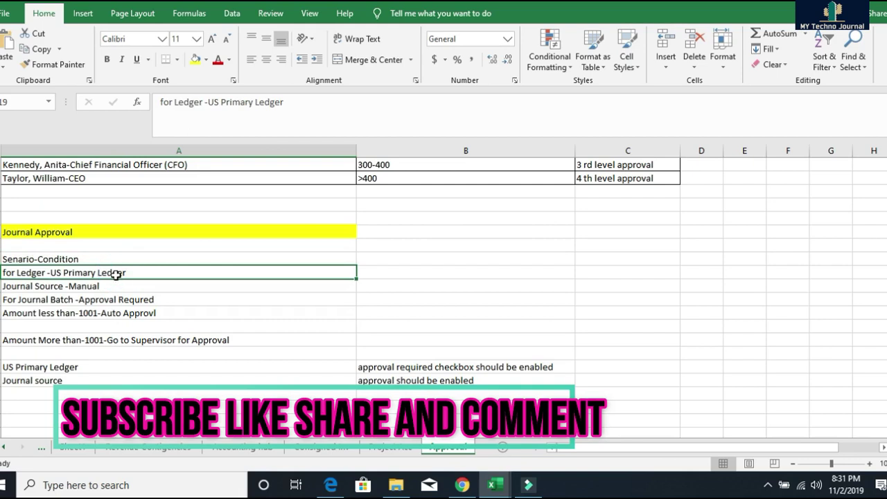
{"action": "left_click", "coordinate": [105, 287]}
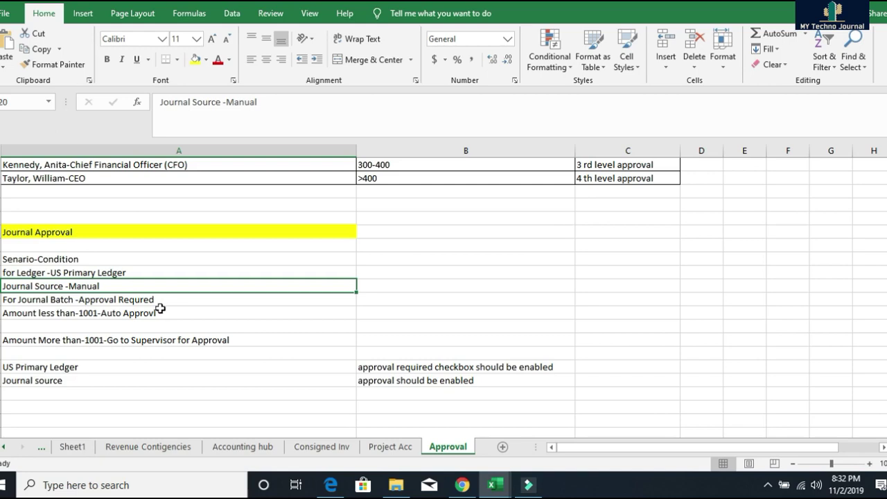
{"action": "left_click", "coordinate": [158, 342]}
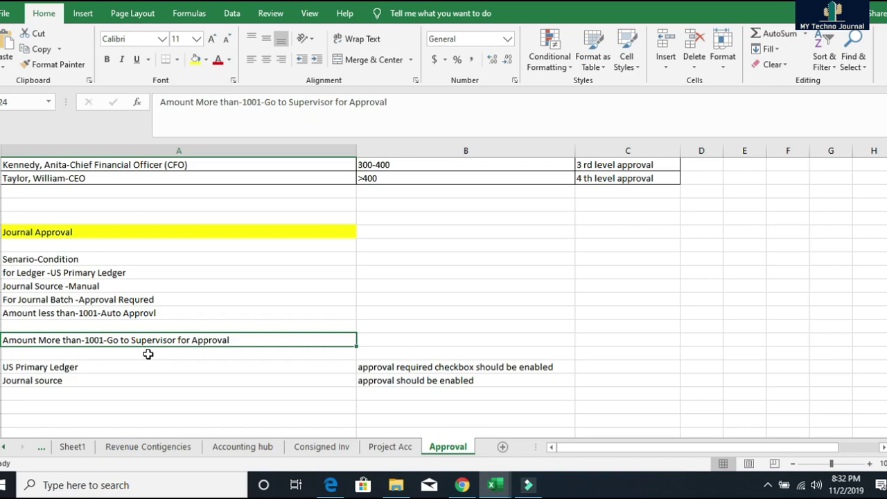
{"action": "left_click_drag", "start_coordinate": [28, 260], "coordinate": [223, 340]}
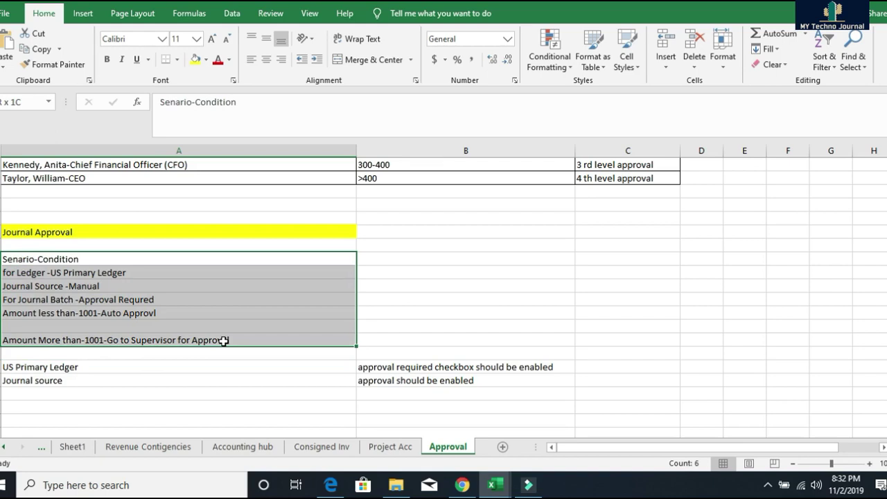
{"action": "left_click_drag", "start_coordinate": [224, 340], "coordinate": [224, 340]}
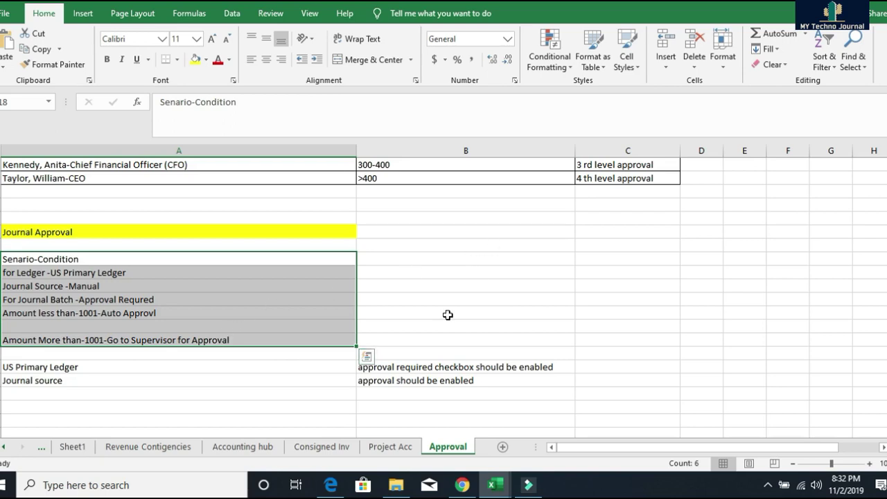
{"action": "scroll", "coordinate": [444, 291], "scroll_direction": "down", "scroll_amount": 2}
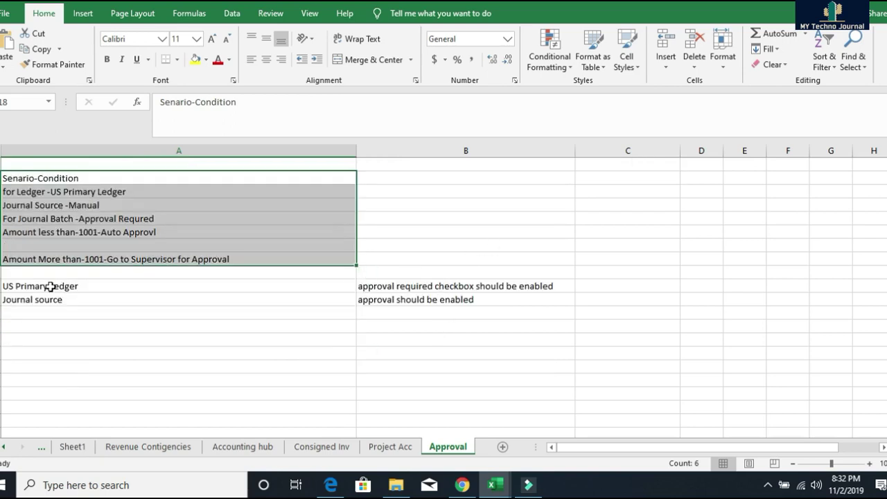
{"action": "left_click_drag", "start_coordinate": [51, 286], "coordinate": [519, 298]}
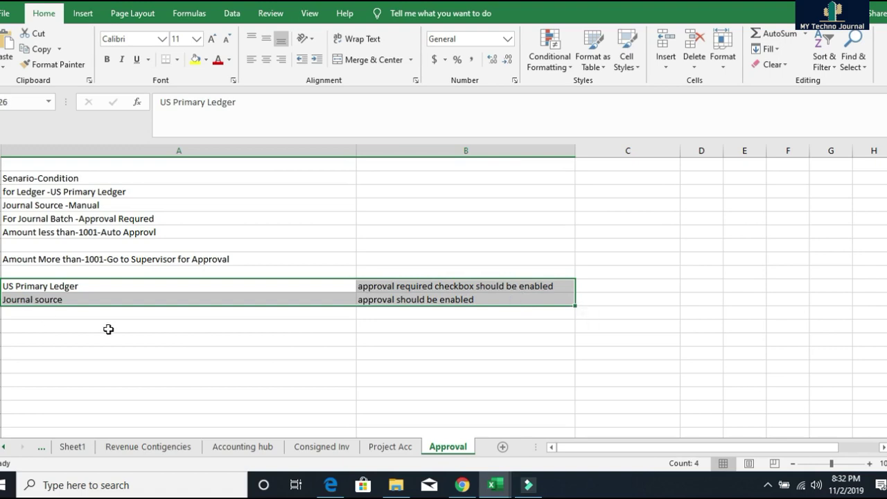
{"action": "left_click", "coordinate": [105, 285]}
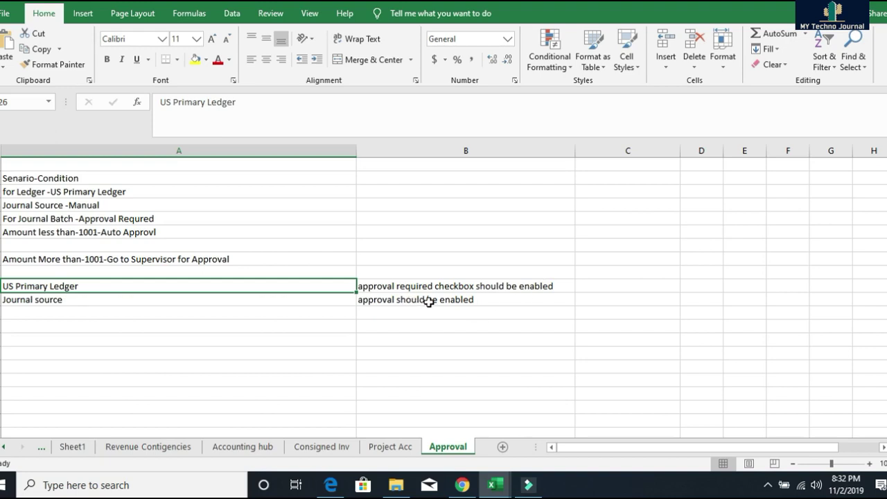
{"action": "left_click_drag", "start_coordinate": [86, 286], "coordinate": [468, 303]}
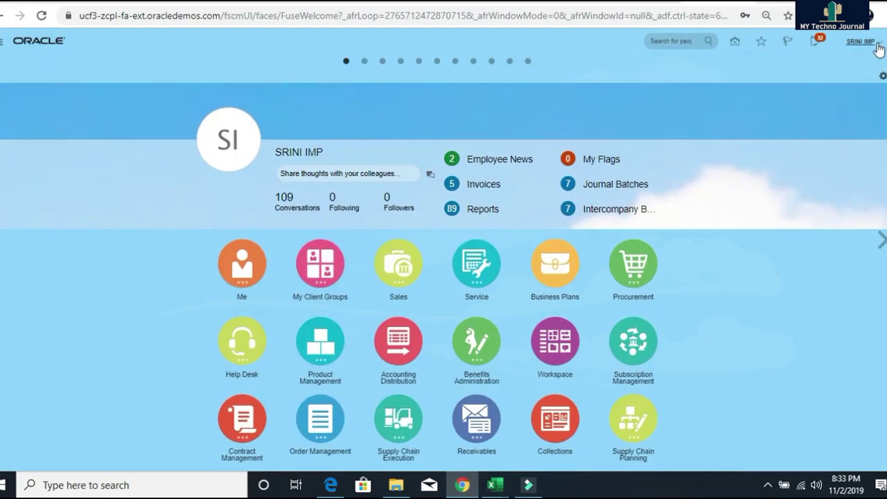
Switch back to Oracle, go to the implementation projects, search by the account owner's name and open the matching project.
{"action": "left_click", "coordinate": [876, 45]}
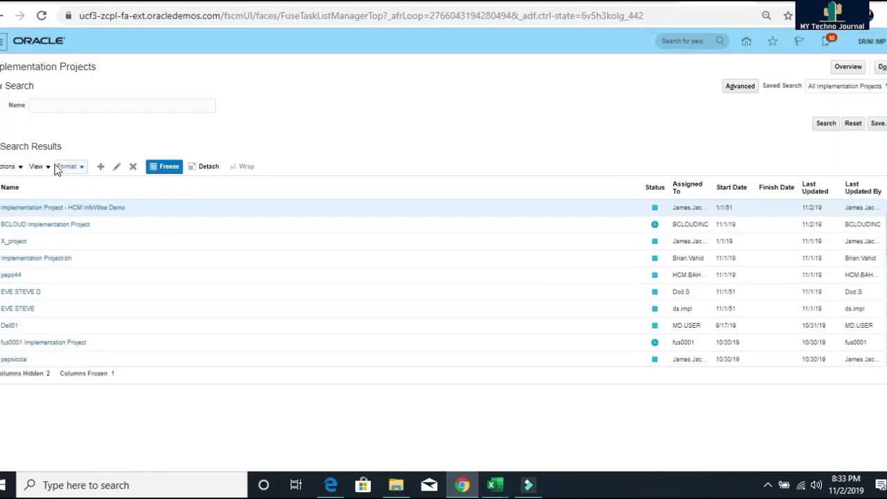
{"action": "left_click", "coordinate": [56, 106]}
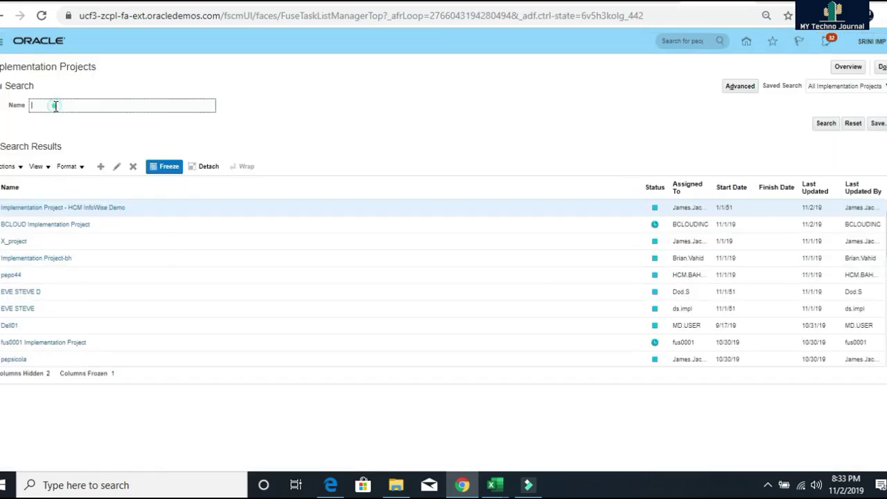
{"action": "type", "text": "srini"}
{"action": "left_click", "coordinate": [17, 207]}
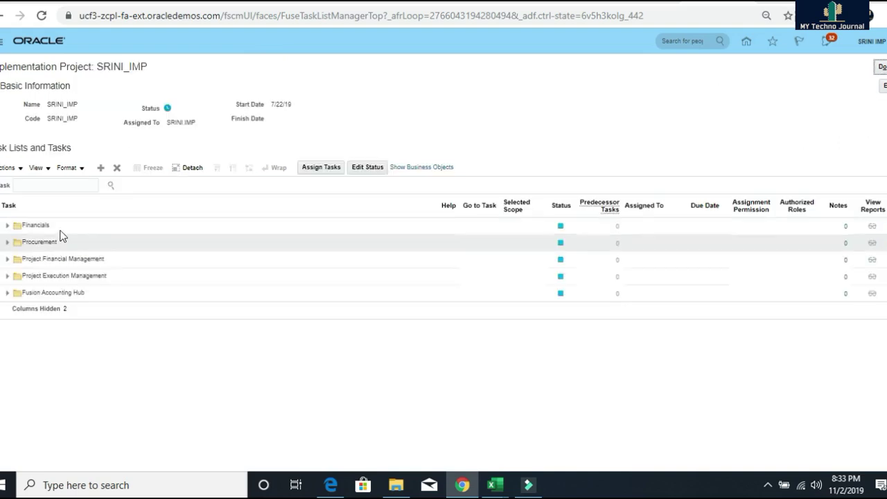
Search the project tasks for specify%ledger and open Specify Ledger Options for US Primary Ledger from the Financials Define Accounting Configurations path.
{"action": "left_click", "coordinate": [38, 181]}
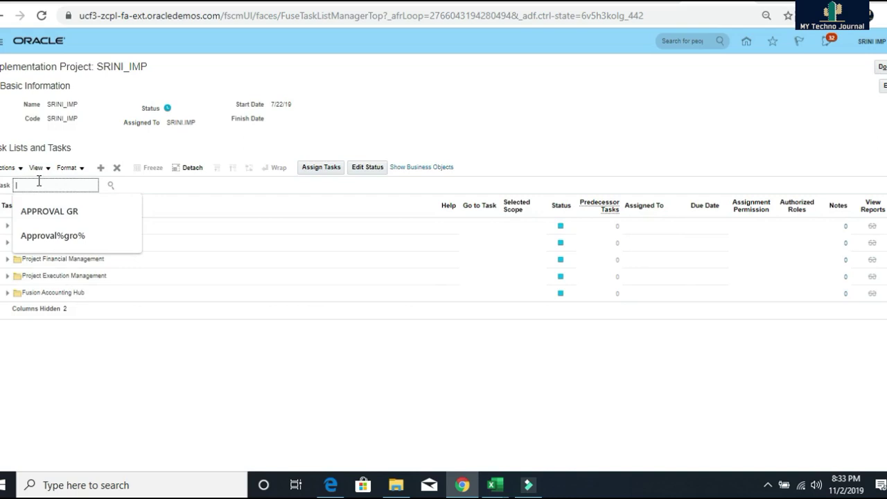
{"action": "type", "text": "specif"}
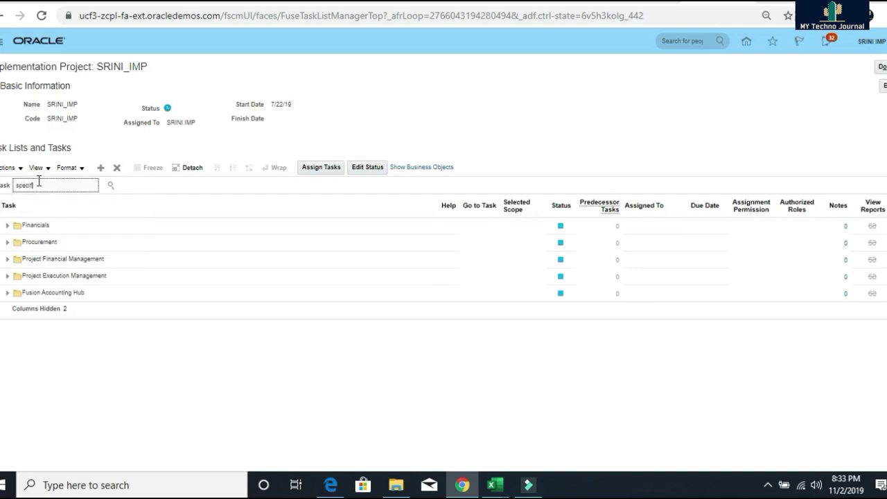
{"action": "type", "text": "y%ledger"}
{"action": "left_click", "coordinate": [111, 185]}
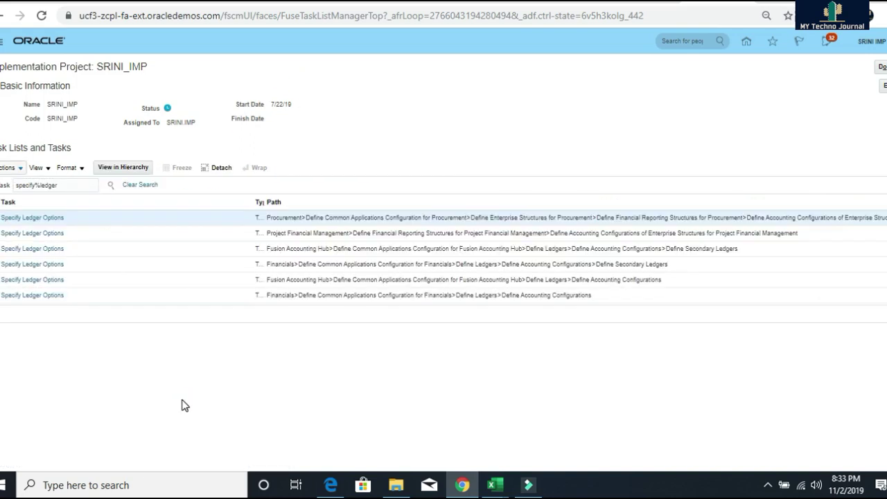
{"action": "left_click", "coordinate": [50, 298]}
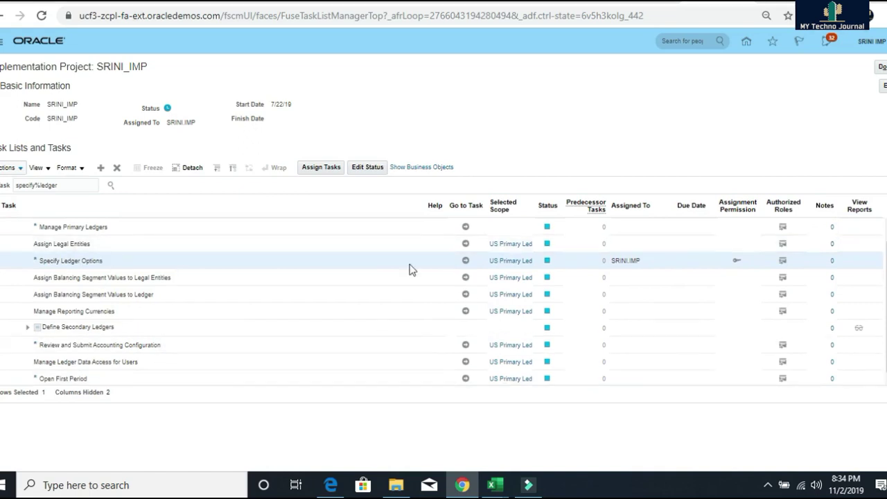
{"action": "left_click", "coordinate": [466, 261]}
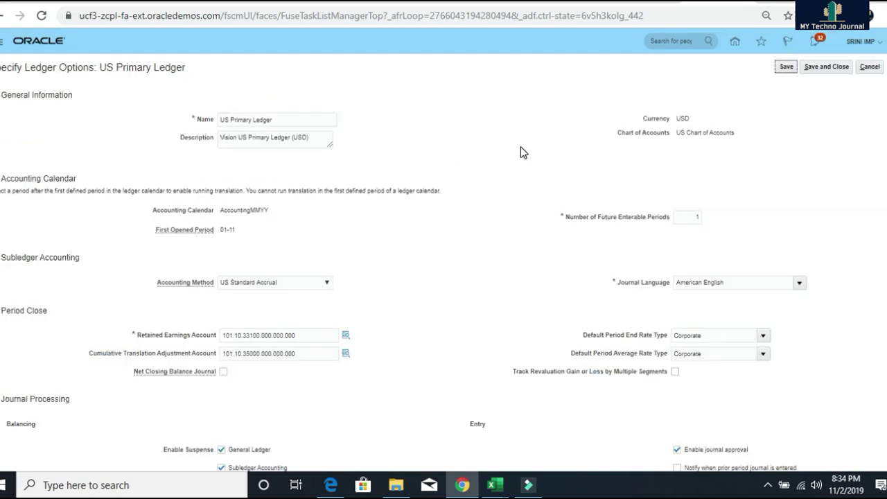
Verify the Enable journal approval setting in the Journal Processing section of US Primary Ledger, and save and close the ledger options.
{"action": "scroll", "coordinate": [467, 230], "scroll_direction": "down", "scroll_amount": 4}
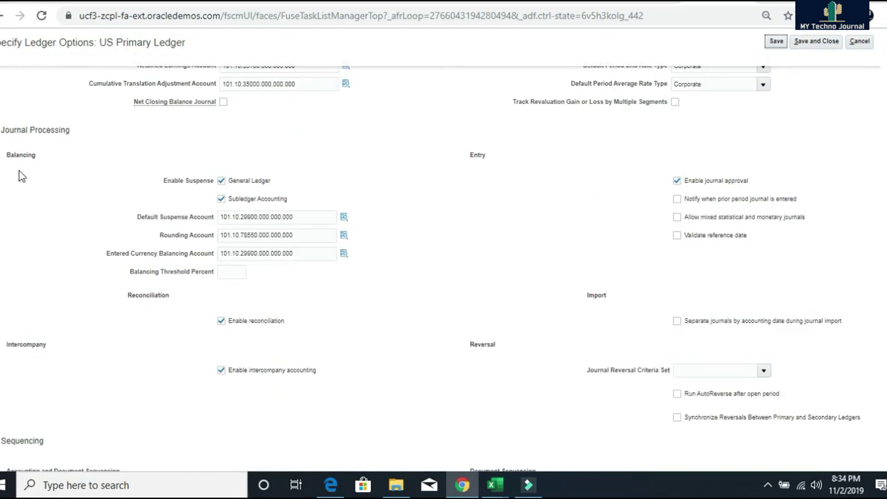
{"action": "scroll", "coordinate": [81, 174], "scroll_direction": "up", "scroll_amount": 2}
{"action": "left_click_drag", "start_coordinate": [5, 264], "coordinate": [223, 292]}
{"action": "left_click_drag", "start_coordinate": [656, 311], "coordinate": [762, 319]}
{"action": "left_click", "coordinate": [794, 301]}
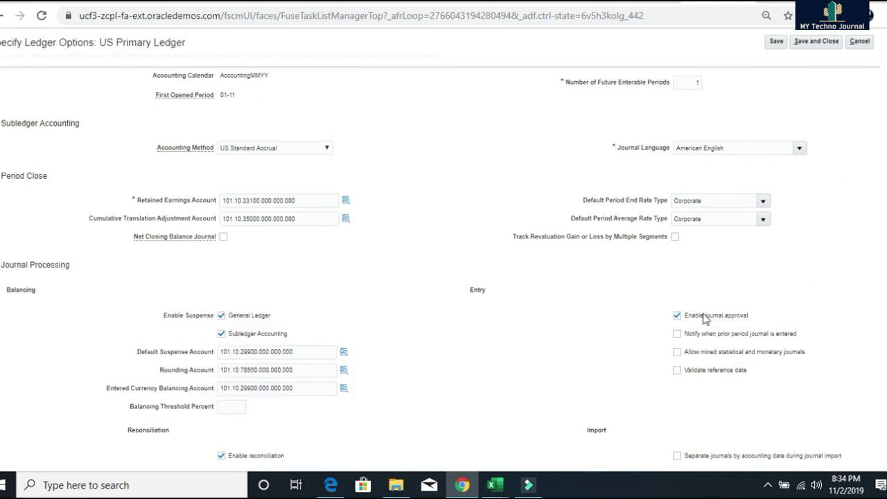
{"action": "scroll", "coordinate": [882, 284], "scroll_direction": "up", "scroll_amount": 3}
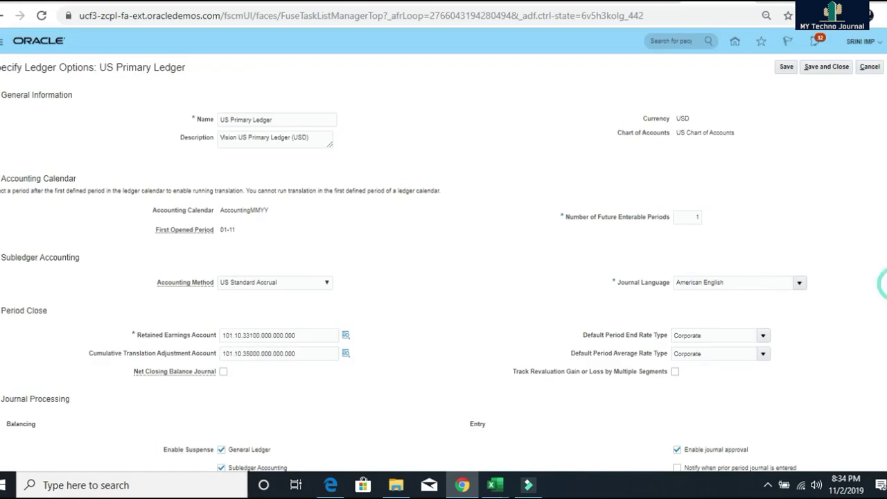
{"action": "left_click", "coordinate": [826, 67]}
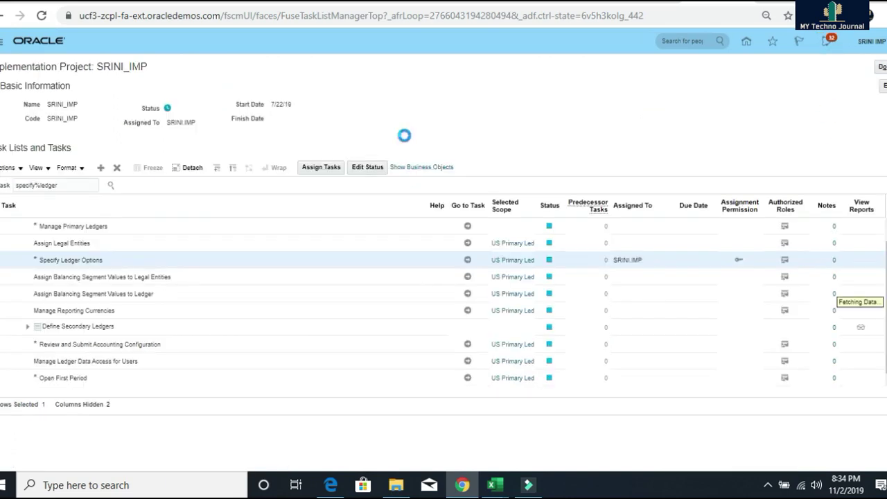
Search the project tasks for Journal%Sou% and open the Manage Journal Sources task from the Financials path.
{"action": "triple_click", "coordinate": [70, 185]}
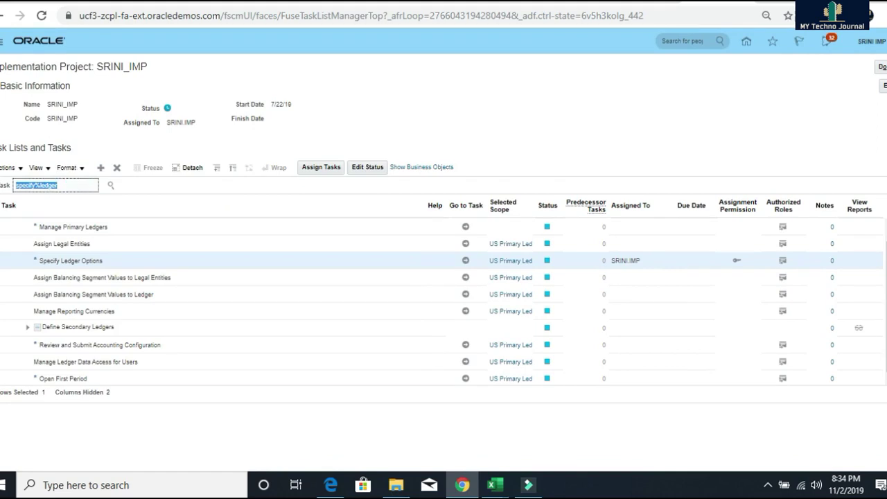
{"action": "key", "text": "BackSpace"}
{"action": "type", "text": "Journal%Sou%"}
{"action": "key", "text": "Return"}
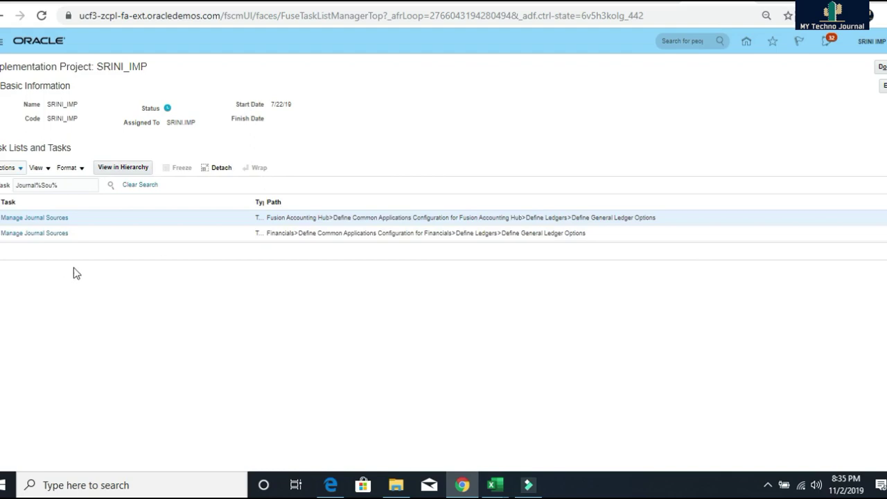
{"action": "left_click", "coordinate": [40, 233]}
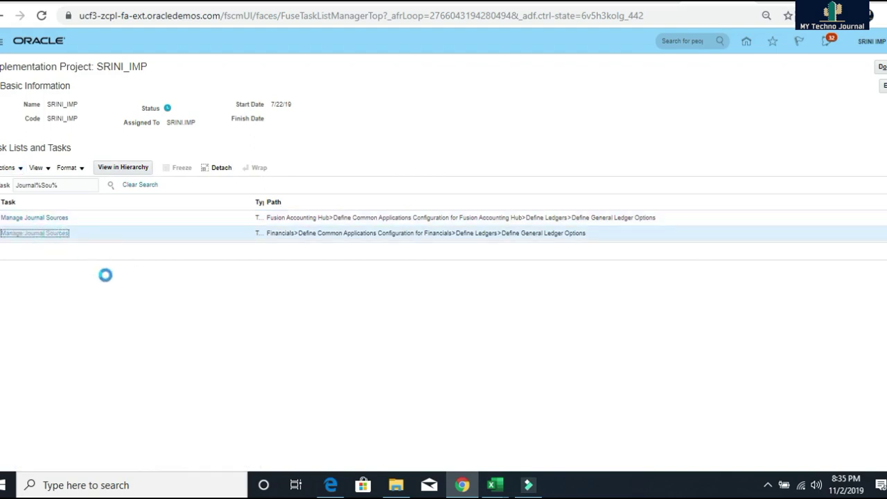
{"action": "triple_click", "coordinate": [59, 185]}
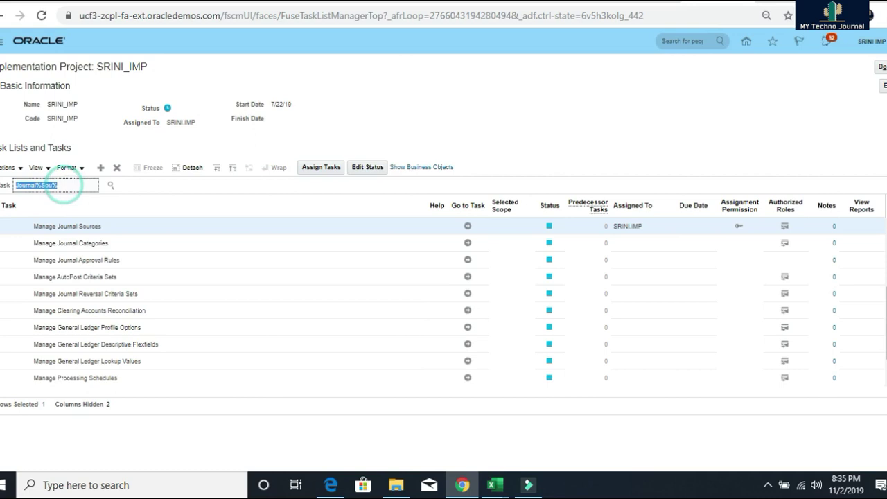
{"action": "left_click", "coordinate": [468, 226]}
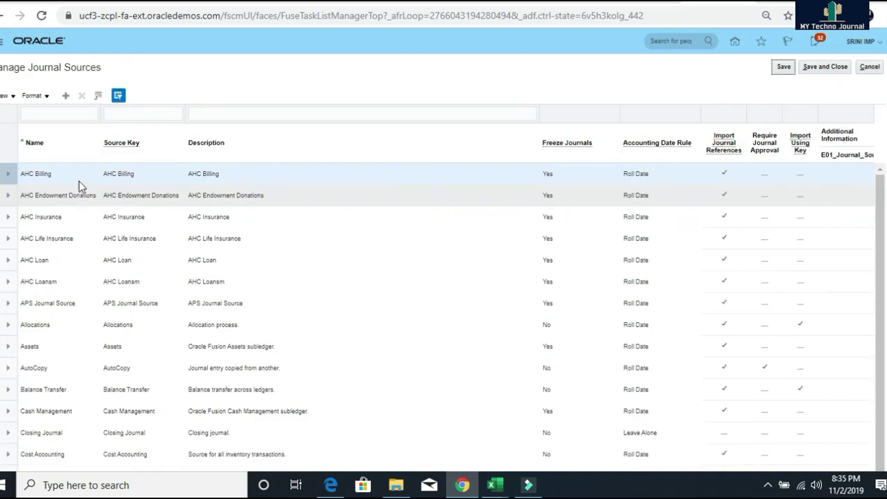
Filter the journal sources by the name "manu" and check the Require Journal Approval setting of the Manual source.
{"action": "left_click", "coordinate": [54, 113]}
{"action": "type", "text": "r"}
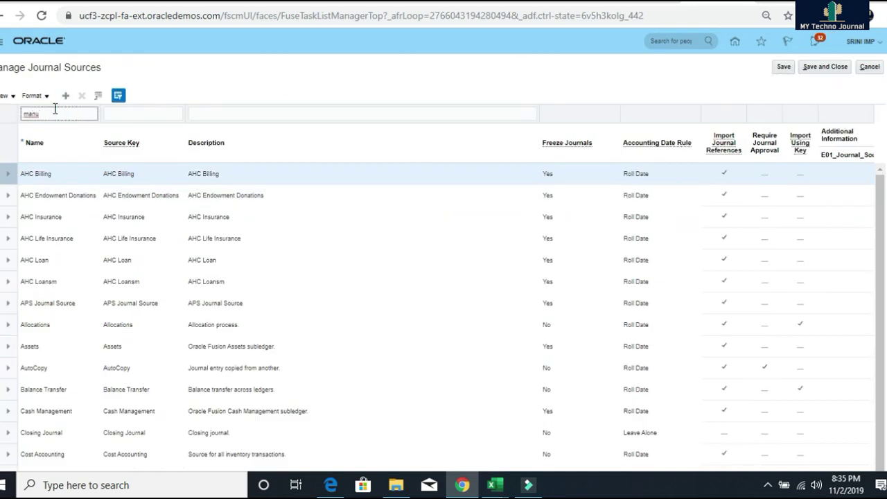
{"action": "key", "text": "Return"}
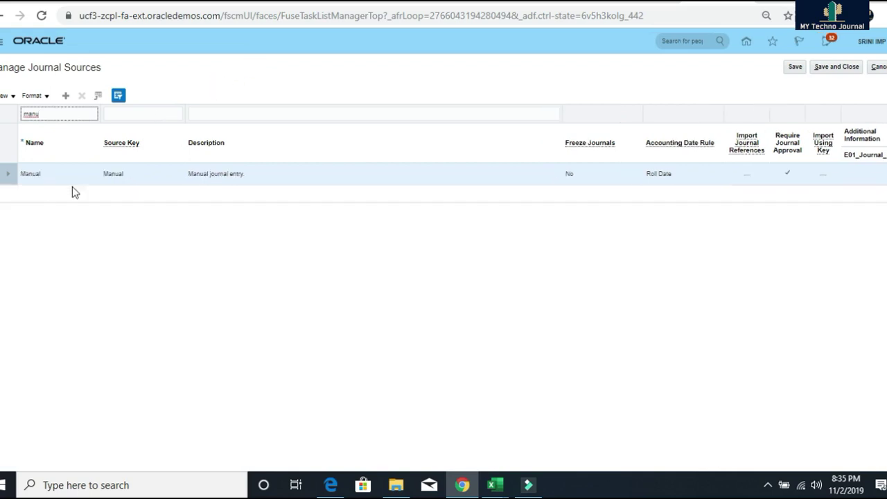
{"action": "left_click", "coordinate": [779, 139]}
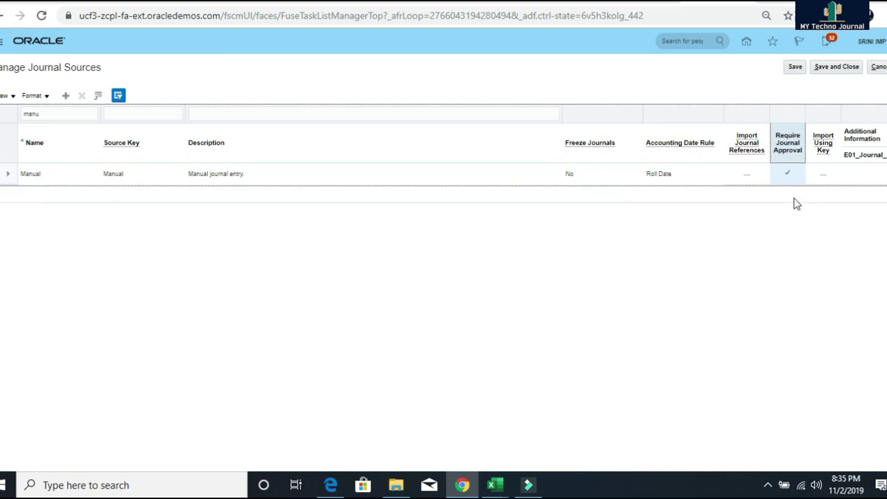
Save and close the journal sources, and return from the SRINI_IMP project to the list of implementation projects.
{"action": "left_click", "coordinate": [842, 69]}
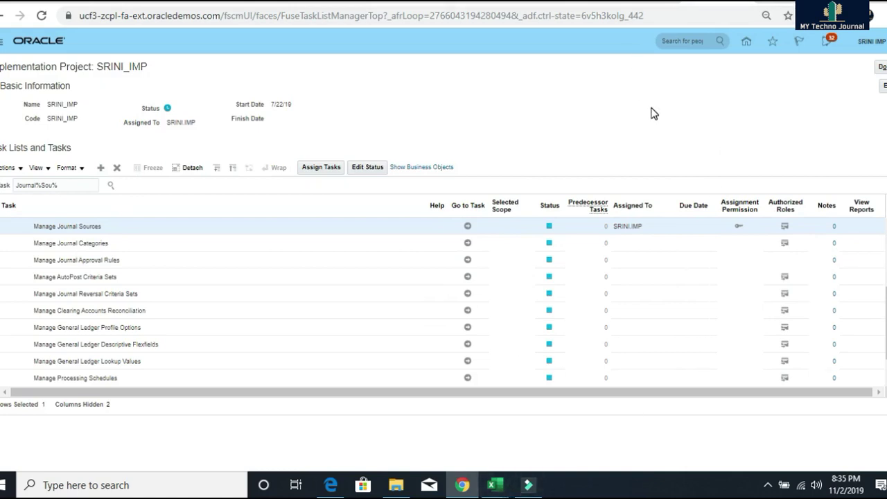
{"action": "left_click", "coordinate": [882, 68]}
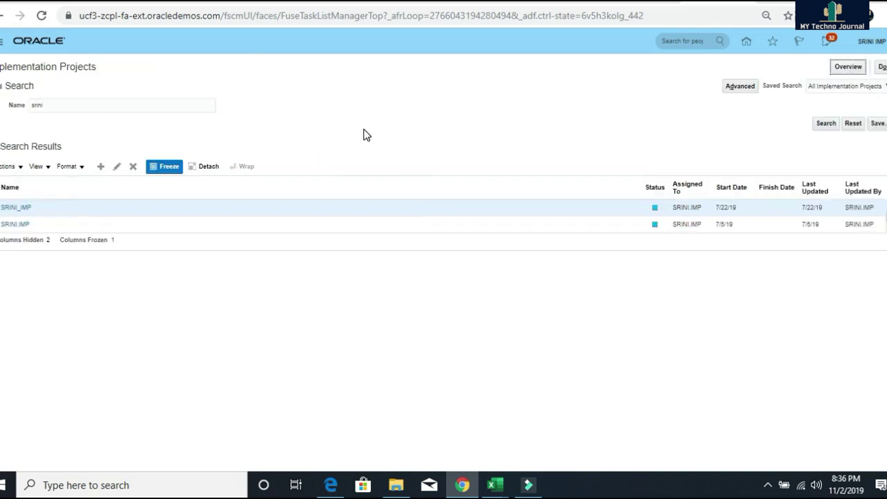
{"action": "left_click", "coordinate": [82, 102]}
{"action": "double_click", "coordinate": [61, 101]}
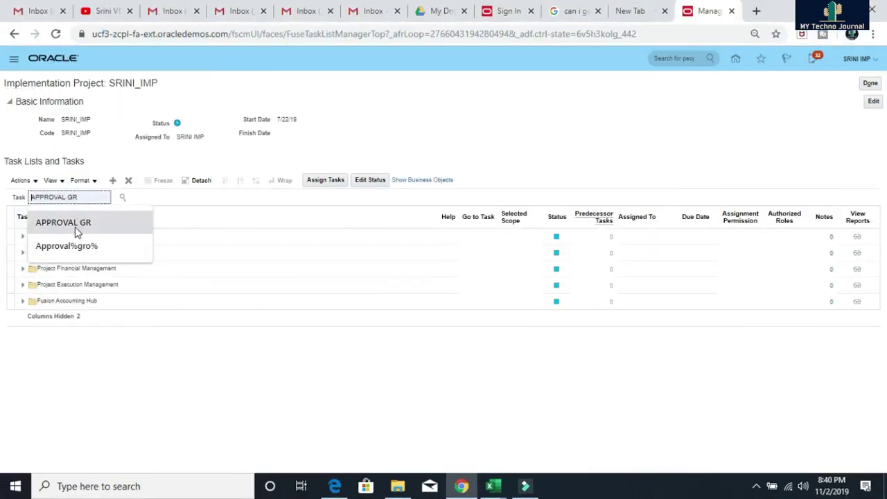
Search the project tasks for Approval%gro% and open the Manage Approval Groups task from the Financials path.
{"action": "left_click", "coordinate": [69, 246]}
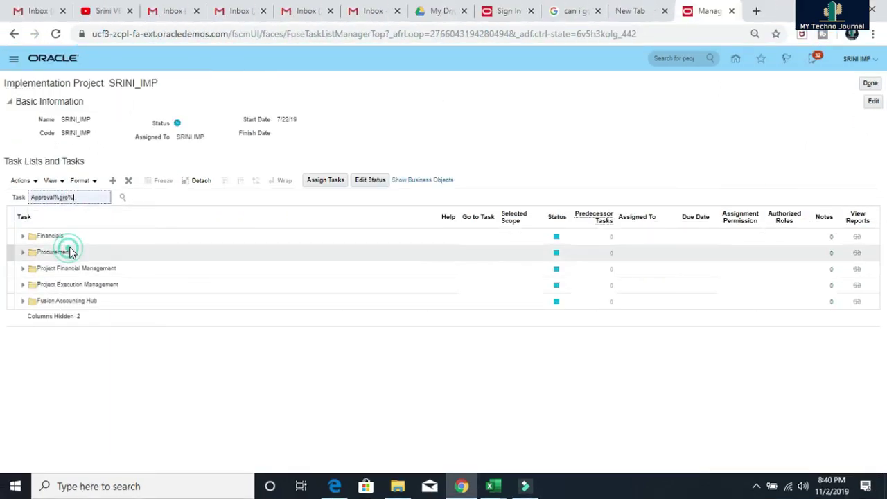
{"action": "left_click", "coordinate": [122, 198]}
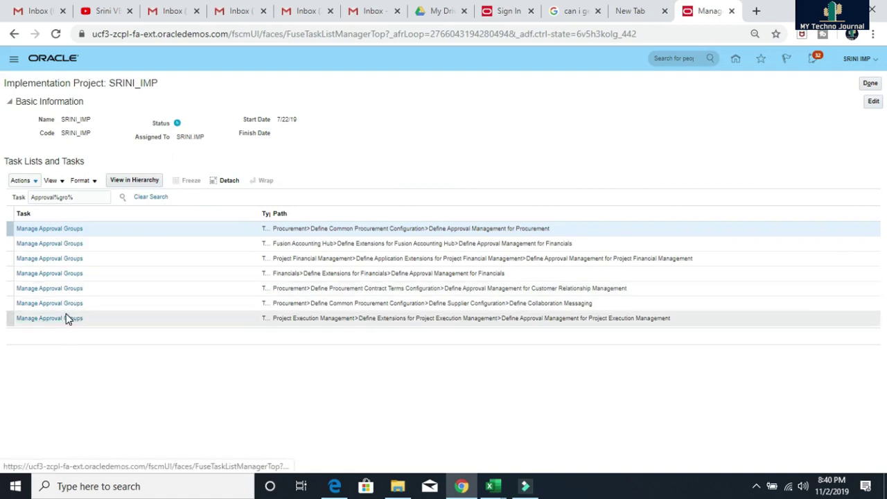
{"action": "left_click", "coordinate": [68, 274]}
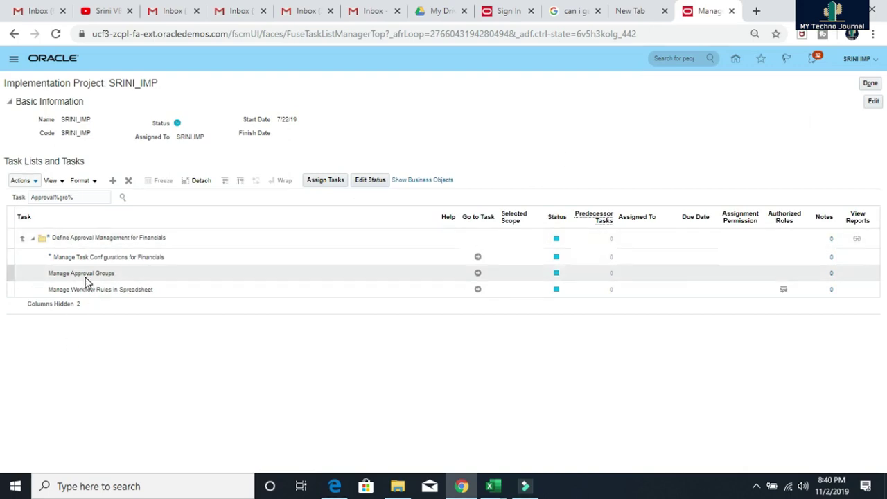
{"action": "left_click", "coordinate": [478, 273]}
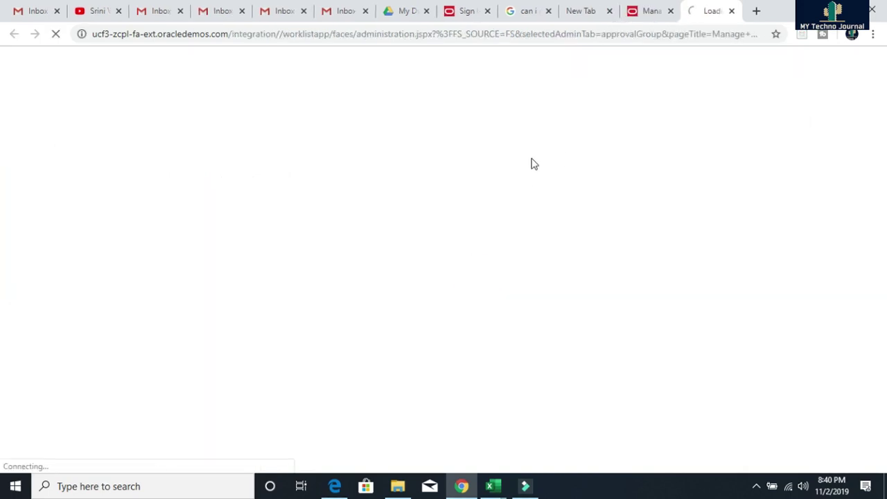
{"action": "left_click", "coordinate": [647, 13]}
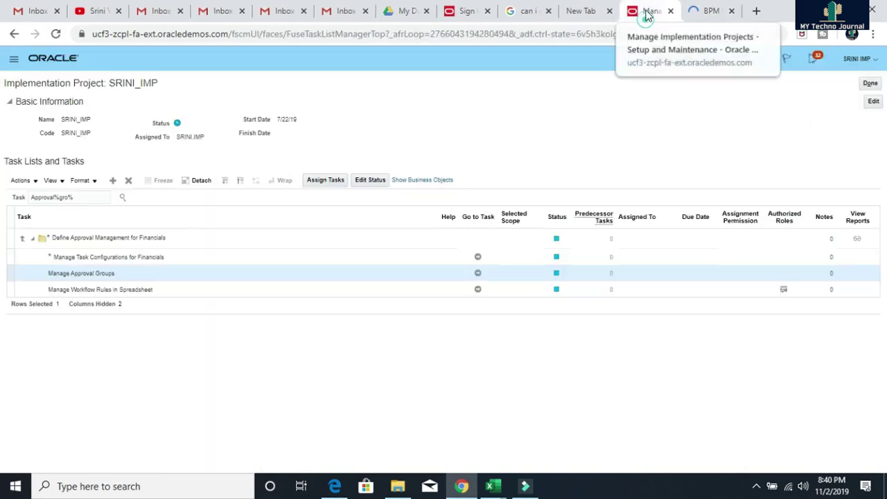
{"action": "left_click", "coordinate": [707, 12]}
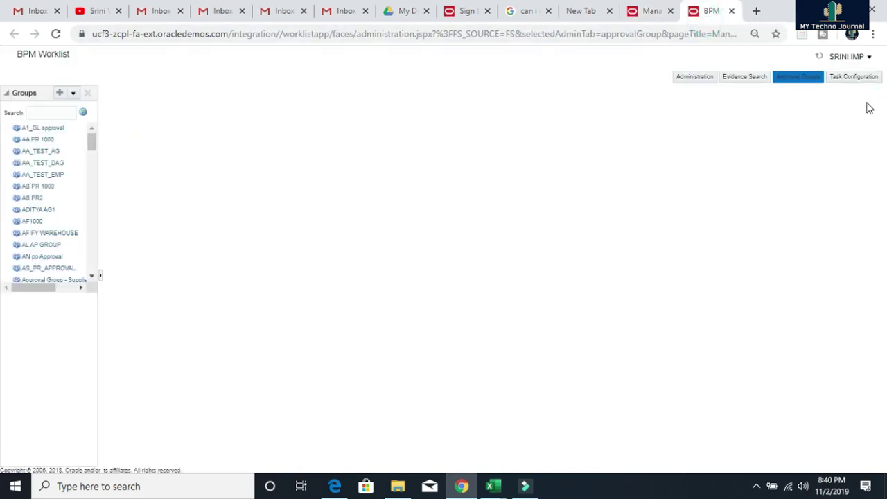
Switch the BPM Worklist to task configuration, search the tasks for *FinGl, and open FinGlJournalApproval.
{"action": "left_click", "coordinate": [852, 80]}
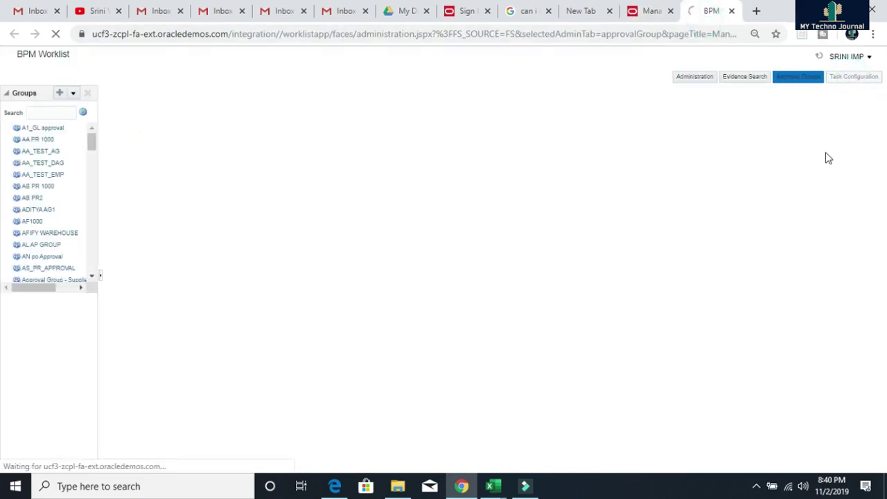
{"action": "left_click", "coordinate": [70, 112]}
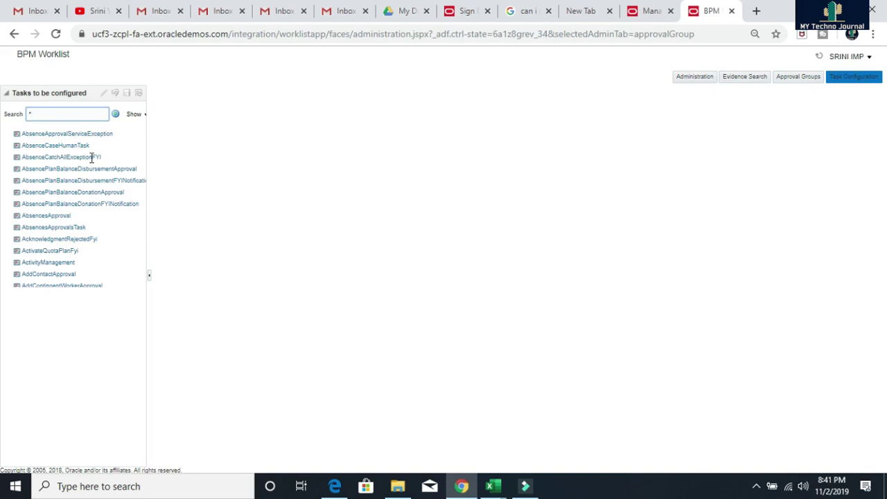
{"action": "left_click", "coordinate": [49, 113]}
{"action": "left_click", "coordinate": [115, 113]}
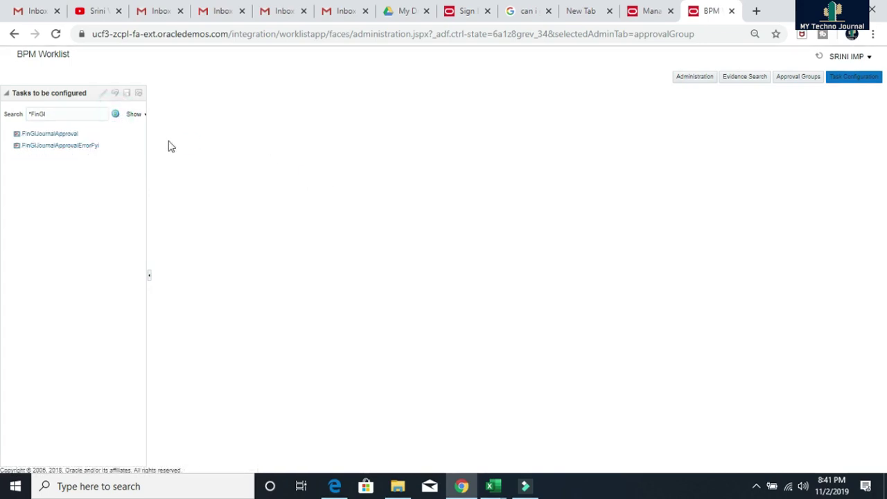
{"action": "left_click", "coordinate": [59, 133]}
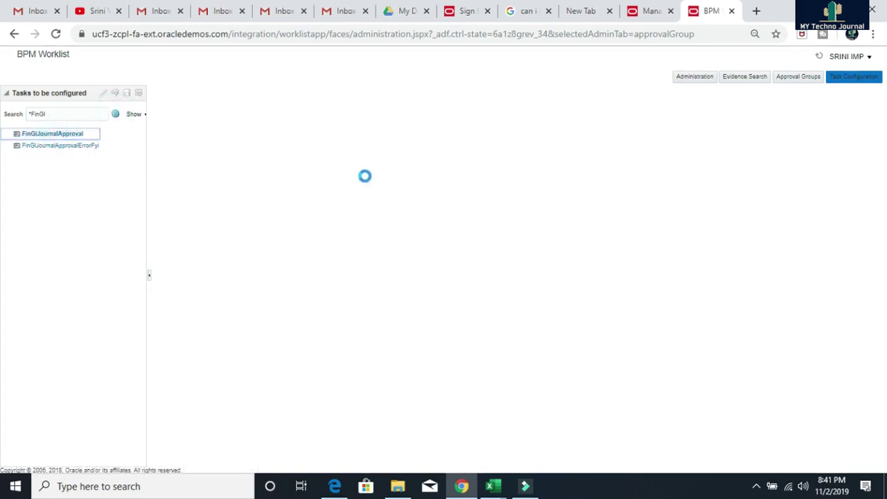
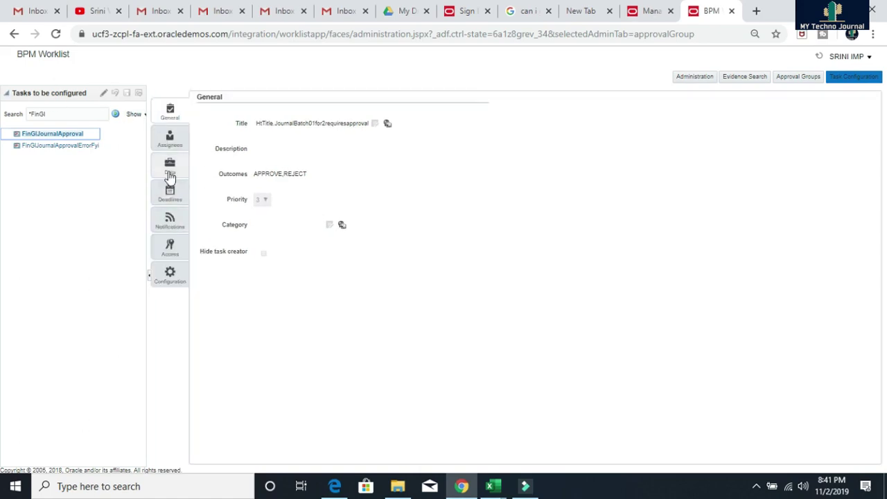
Open the Supervisory_JournalApprovalRuleSet business rule of the first serial participant in the task's assignees.
{"action": "left_click", "coordinate": [169, 137]}
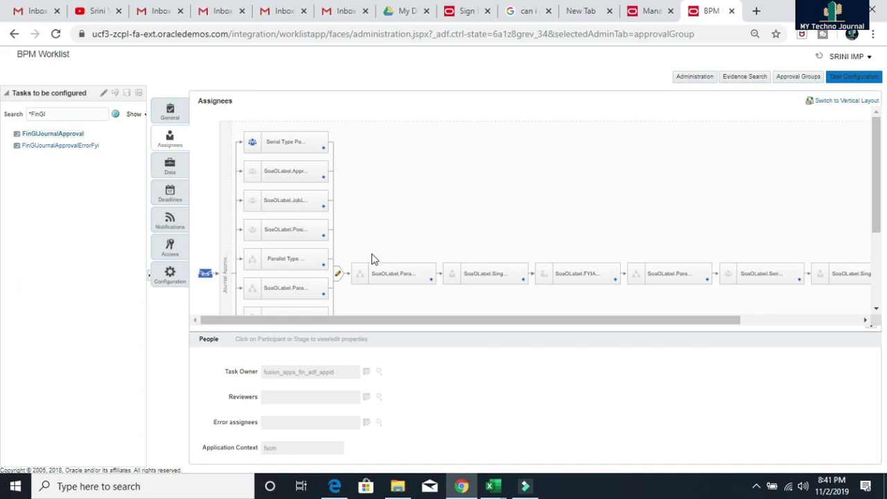
{"action": "left_click", "coordinate": [326, 151]}
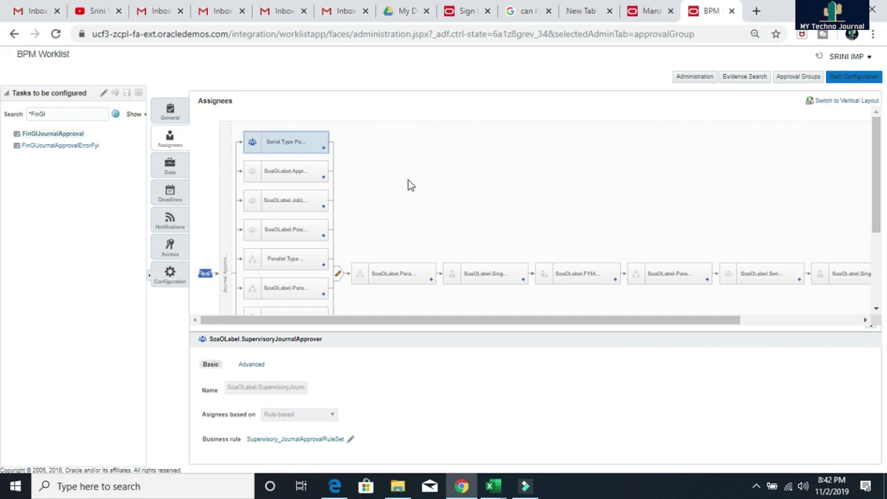
{"action": "scroll", "coordinate": [420, 284], "scroll_direction": "down", "scroll_amount": 3}
{"action": "scroll", "coordinate": [416, 244], "scroll_direction": "up", "scroll_amount": 3}
{"action": "scroll", "coordinate": [376, 168], "scroll_direction": "down", "scroll_amount": 3}
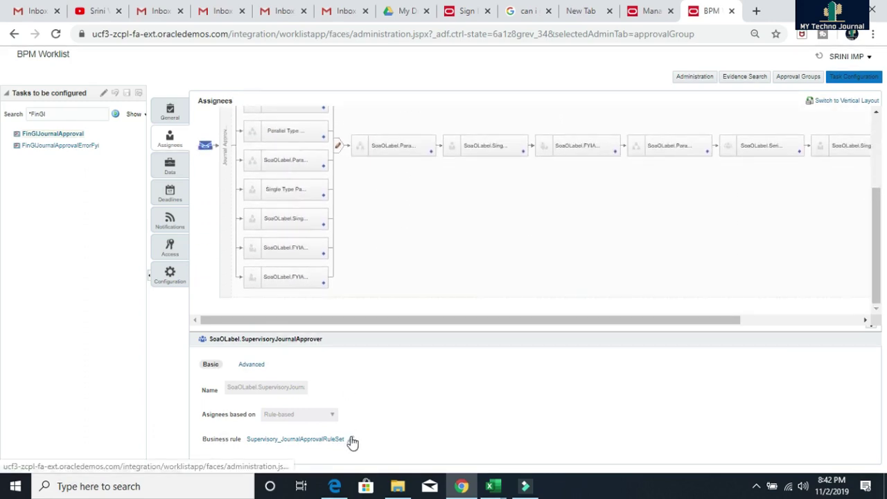
{"action": "left_click", "coordinate": [319, 441]}
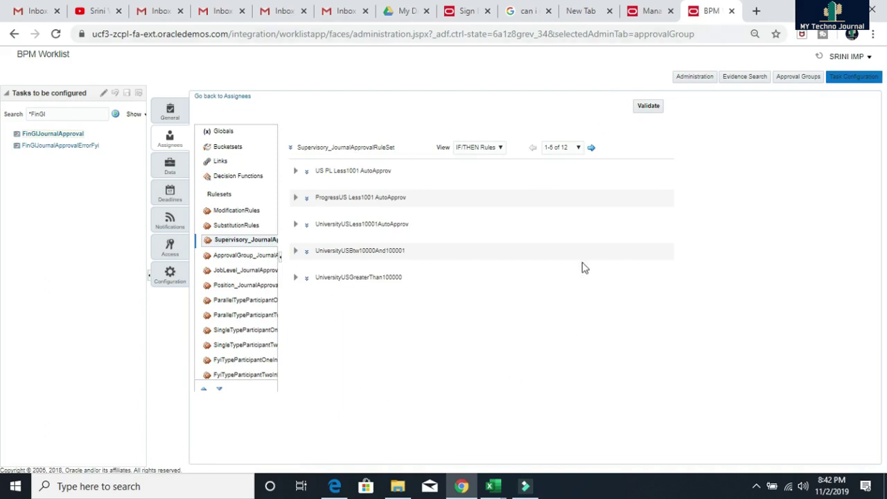
Switch to the Excel workbook and review the Journal Approval scenario conditions on the Approval sheet, including the amount limits.
{"action": "mouse_move", "coordinate": [492, 486]}
{"action": "left_click", "coordinate": [425, 449]}
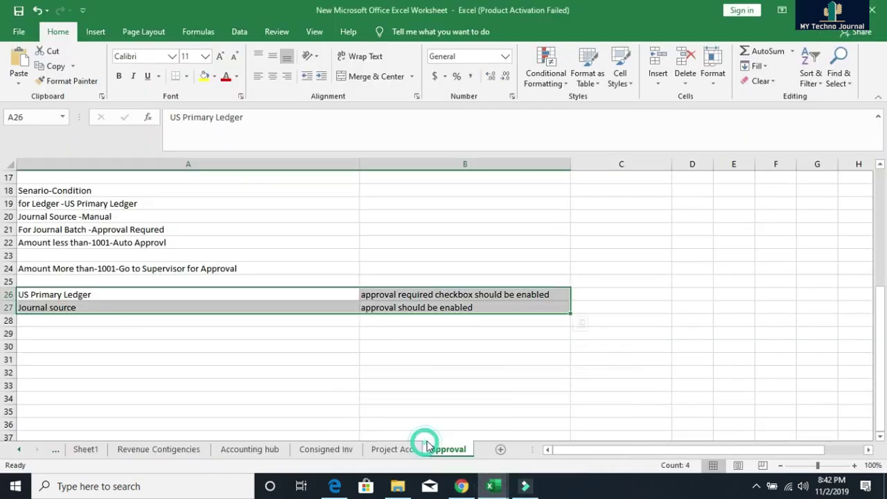
{"action": "scroll", "coordinate": [145, 349], "scroll_direction": "up", "scroll_amount": 2}
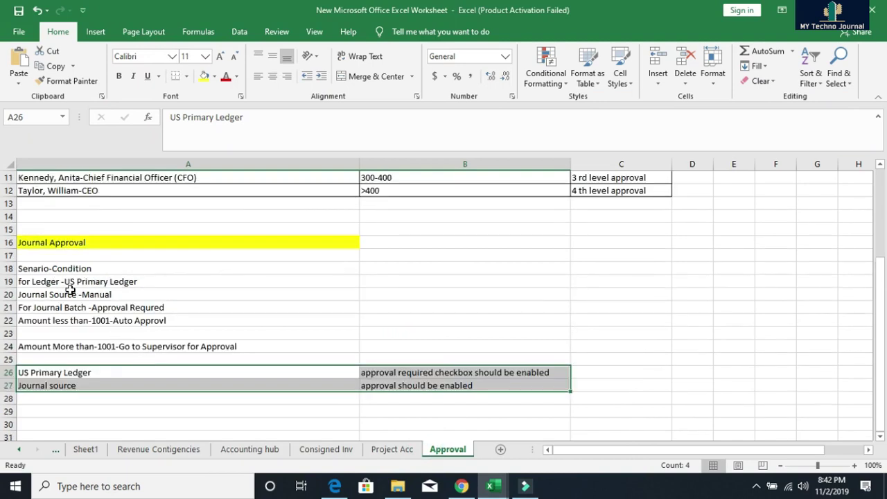
{"action": "left_click", "coordinate": [108, 296]}
{"action": "left_click", "coordinate": [122, 309]}
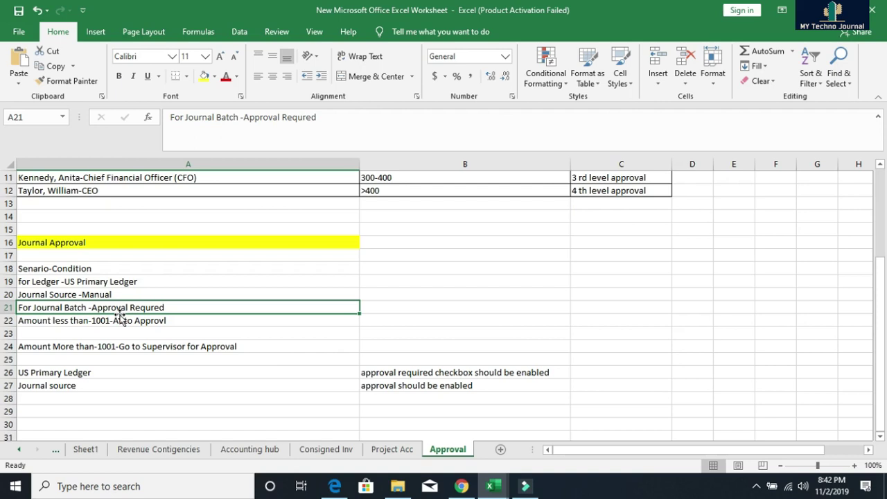
{"action": "left_click", "coordinate": [83, 323]}
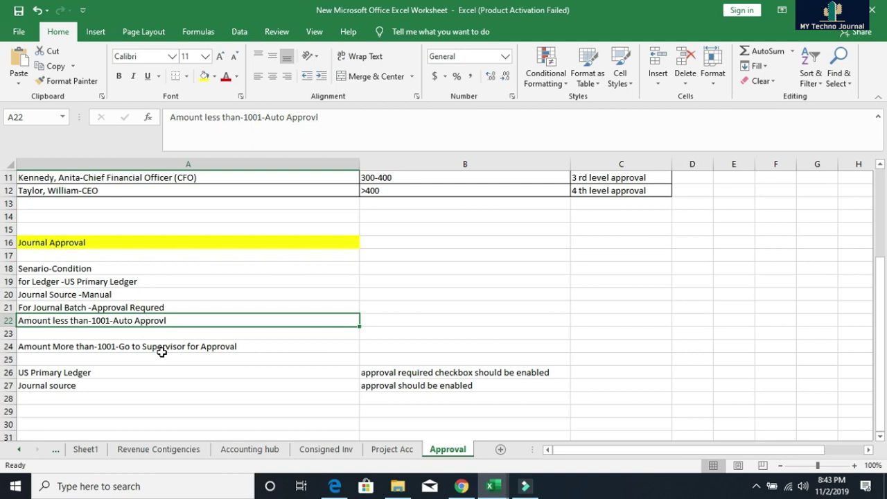
{"action": "left_click", "coordinate": [38, 269]}
{"action": "left_click_drag", "start_coordinate": [100, 275], "coordinate": [263, 344]}
Return to Chrome, expand the US PL Less1001 AutoApprov rule, and examine its IF conditions for approval indicator, ledger name and maximum amount.
{"action": "left_click", "coordinate": [462, 487]}
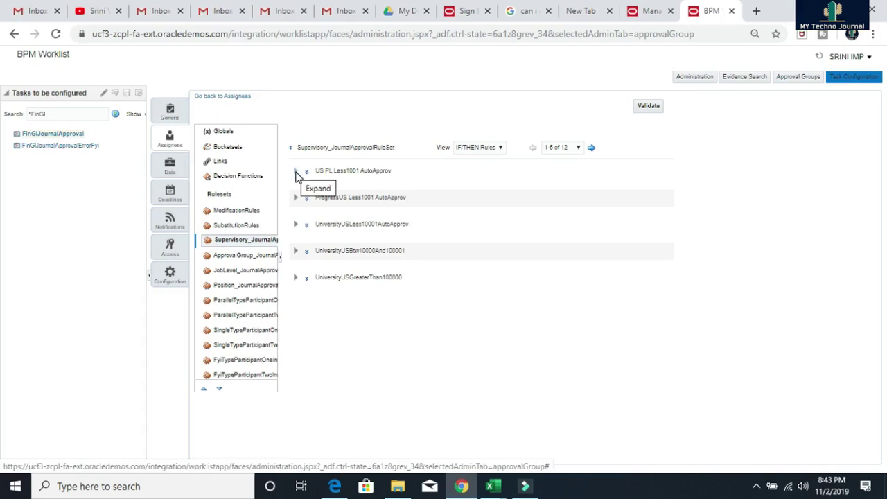
{"action": "left_click", "coordinate": [296, 173]}
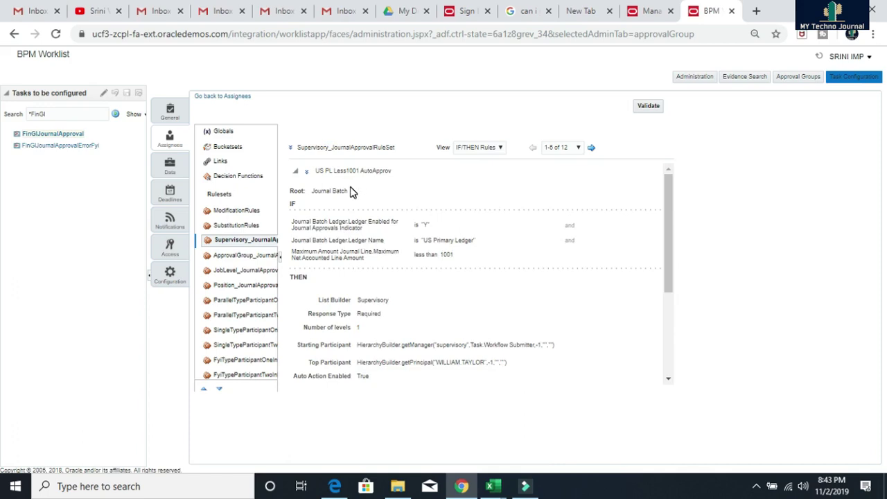
{"action": "left_click_drag", "start_coordinate": [319, 171], "coordinate": [403, 174]}
{"action": "left_click_drag", "start_coordinate": [293, 222], "coordinate": [445, 229]}
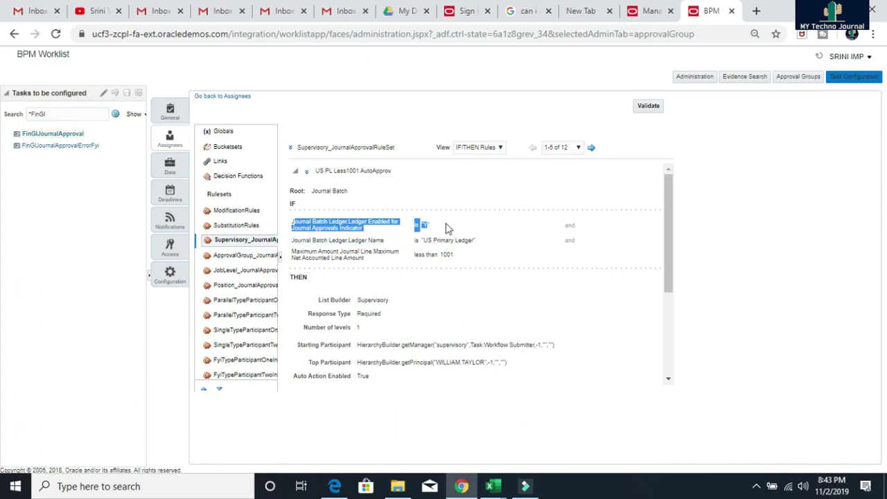
{"action": "left_click", "coordinate": [460, 220]}
{"action": "left_click", "coordinate": [423, 224]}
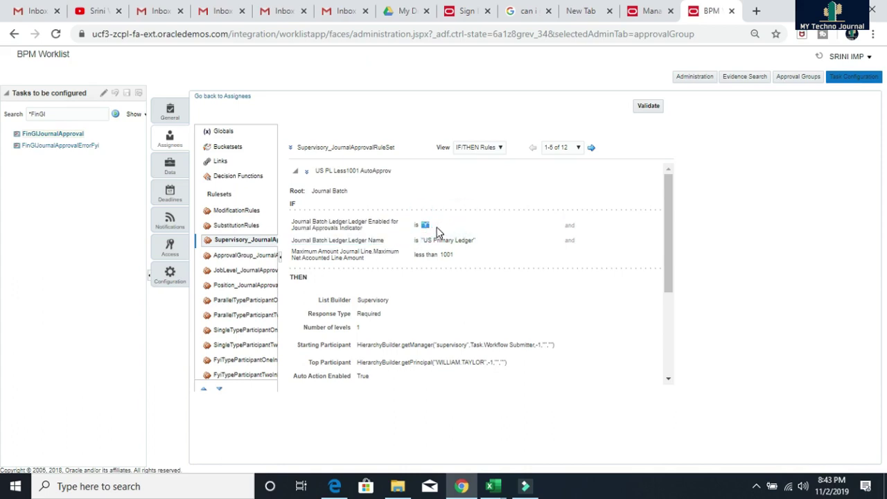
{"action": "left_click", "coordinate": [566, 229]}
{"action": "left_click_drag", "start_coordinate": [292, 240], "coordinate": [485, 251]}
{"action": "left_click_drag", "start_coordinate": [426, 241], "coordinate": [472, 250]}
{"action": "left_click", "coordinate": [293, 251]}
{"action": "left_click_drag", "start_coordinate": [293, 251], "coordinate": [459, 264]}
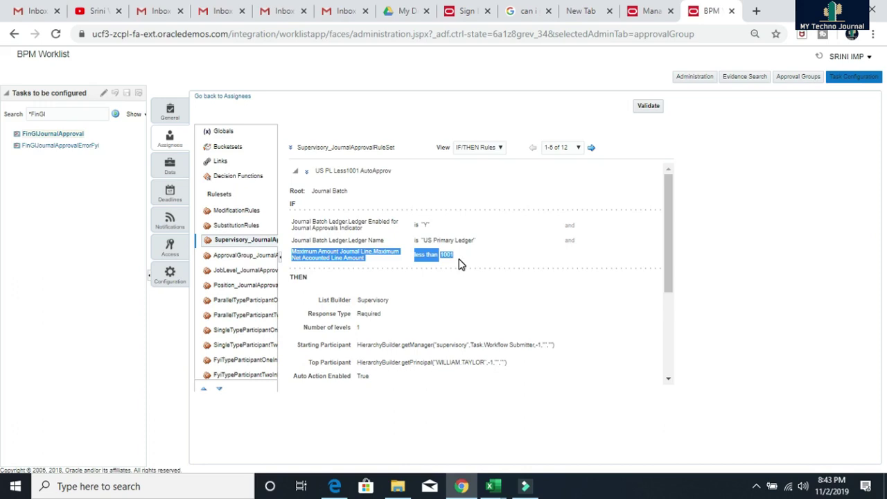
{"action": "left_click", "coordinate": [756, 487]}
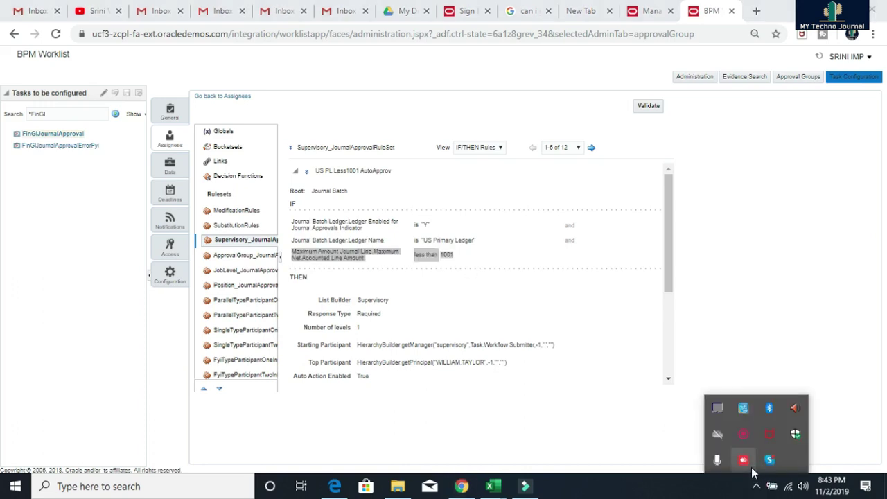
{"action": "left_click", "coordinate": [669, 278]}
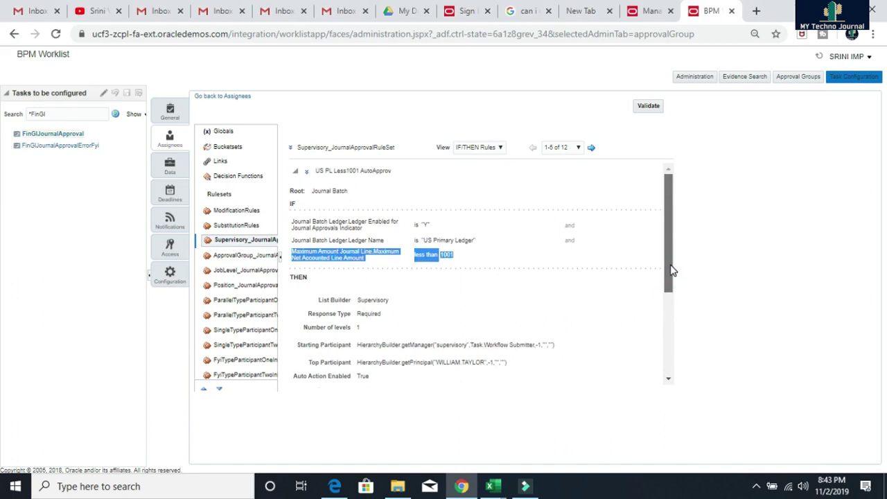
{"action": "left_click", "coordinate": [605, 288]}
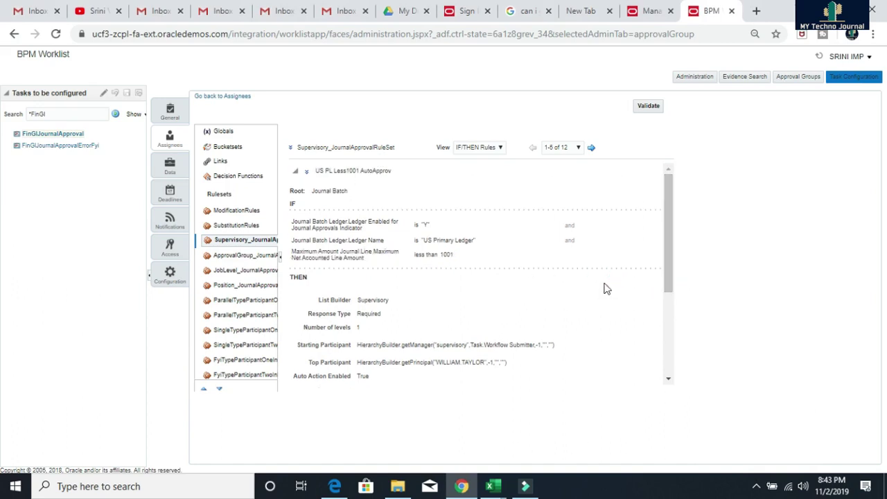
Review how the rule's IF conditions lead to its THEN section, checking the List Builder and Response Type.
{"action": "left_click_drag", "start_coordinate": [293, 222], "coordinate": [476, 257]}
{"action": "left_click", "coordinate": [289, 279]}
{"action": "triple_click", "coordinate": [291, 278]}
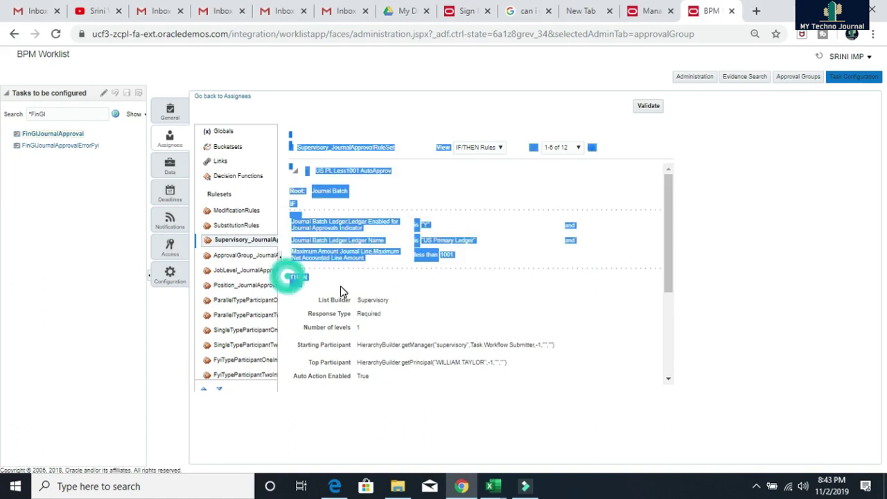
{"action": "left_click", "coordinate": [511, 311]}
{"action": "left_click_drag", "start_coordinate": [357, 300], "coordinate": [402, 312]}
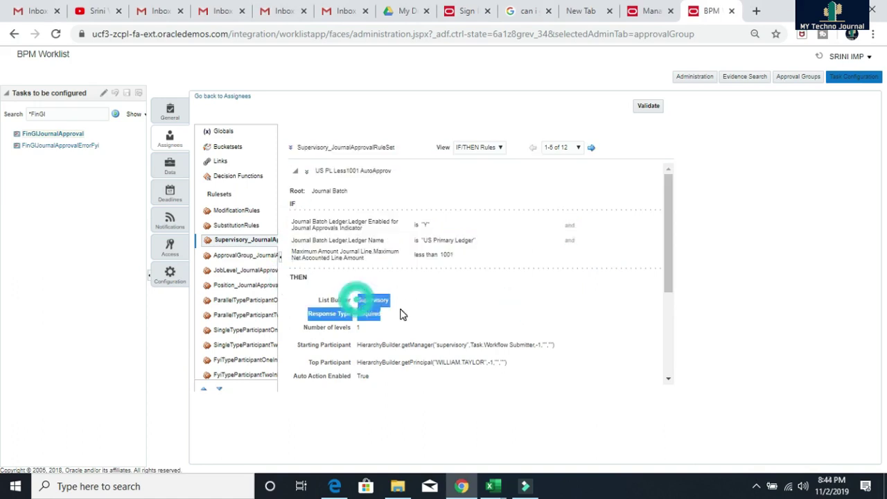
{"action": "left_click_drag", "start_coordinate": [319, 300], "coordinate": [386, 311]}
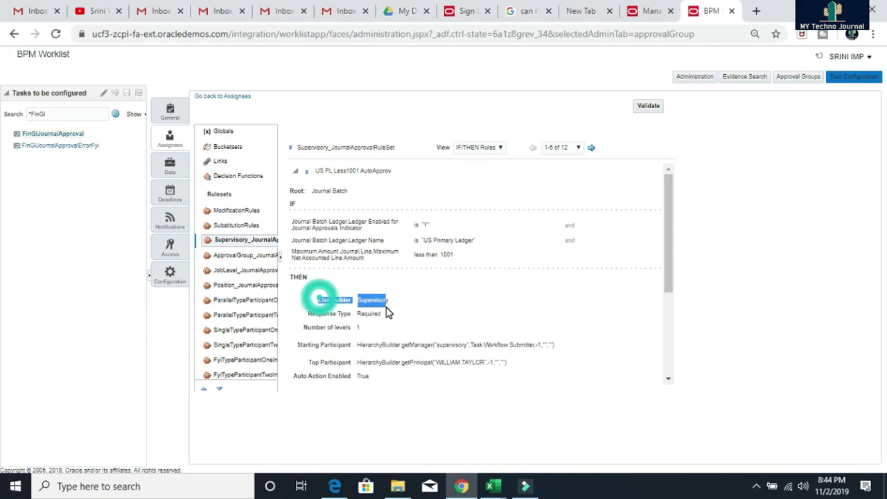
{"action": "left_click", "coordinate": [407, 319]}
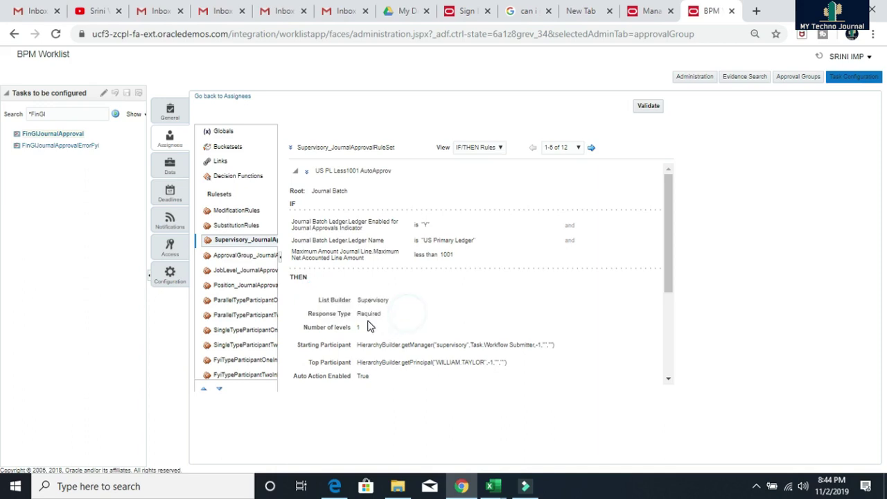
{"action": "double_click", "coordinate": [368, 314]}
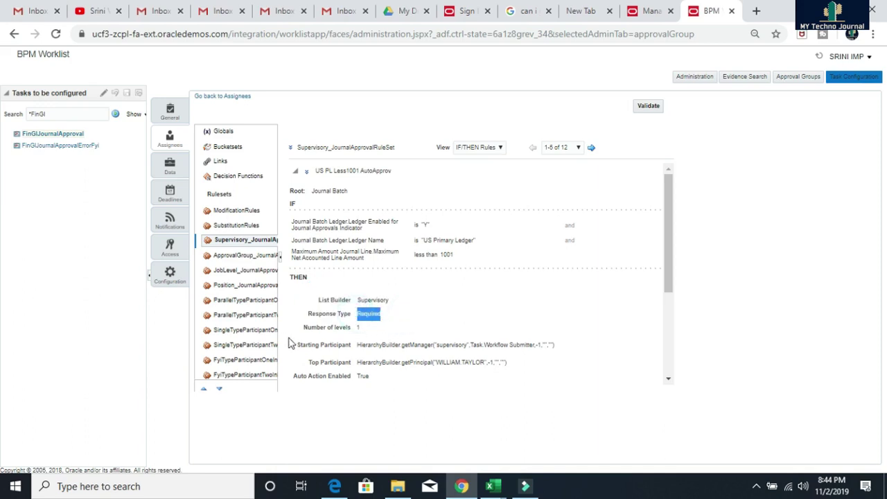
Examine the remaining THEN settings of the US PL Less1001 AutoApprov rule: Number of levels, Auto Action Enabled, Auto Action and Rule Name.
{"action": "left_click_drag", "start_coordinate": [300, 327], "coordinate": [370, 331]}
{"action": "left_click", "coordinate": [440, 330]}
{"action": "left_click_drag", "start_coordinate": [671, 288], "coordinate": [666, 317]}
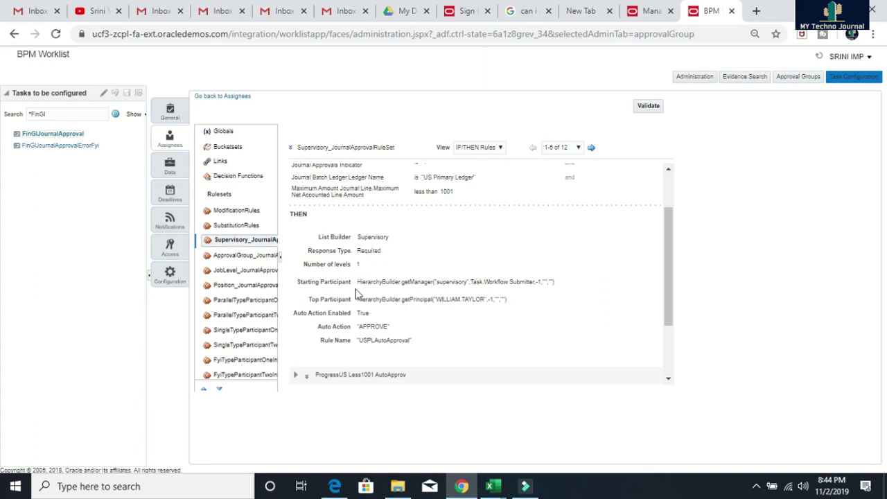
{"action": "left_click_drag", "start_coordinate": [291, 314], "coordinate": [373, 314]}
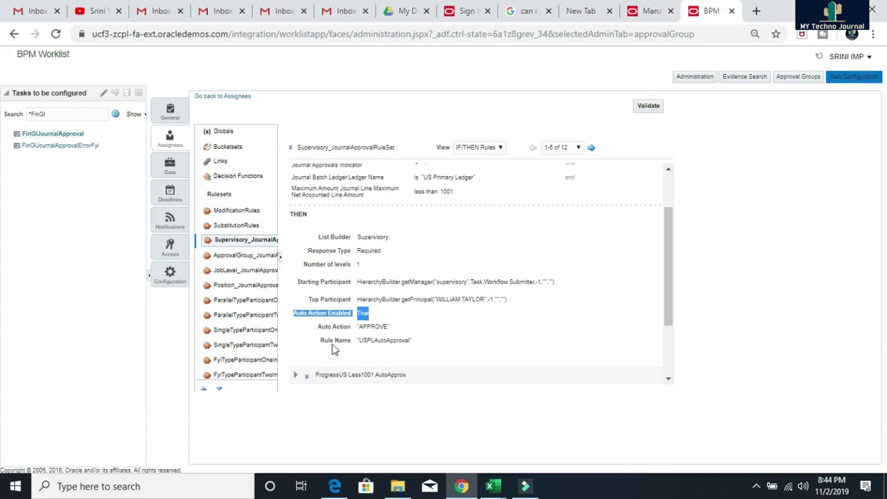
{"action": "left_click_drag", "start_coordinate": [317, 326], "coordinate": [405, 334]}
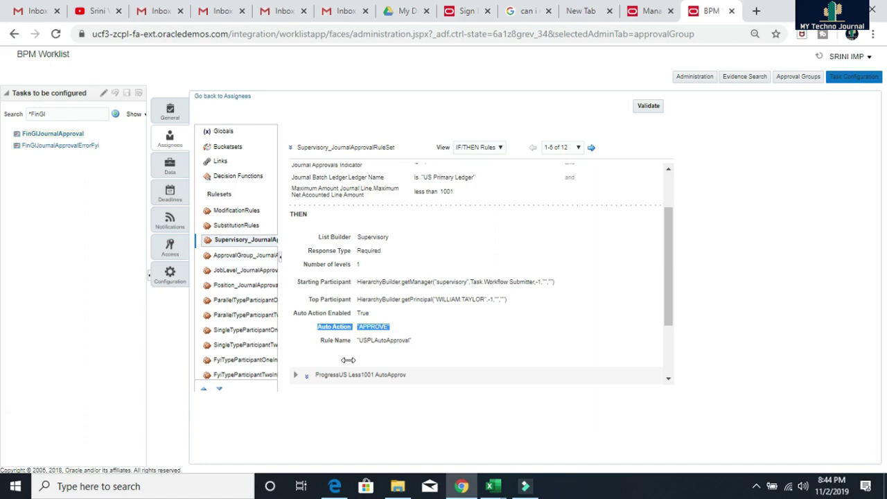
{"action": "left_click_drag", "start_coordinate": [360, 341], "coordinate": [476, 358]}
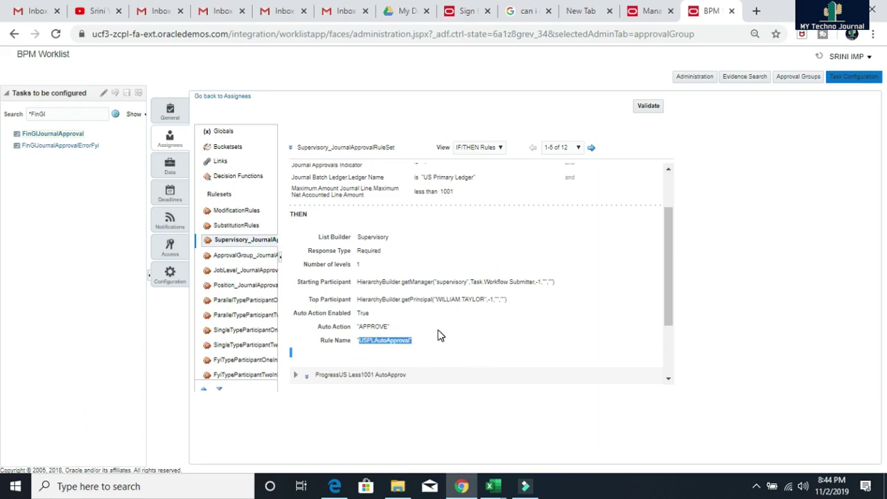
{"action": "left_click_drag", "start_coordinate": [670, 301], "coordinate": [668, 266]}
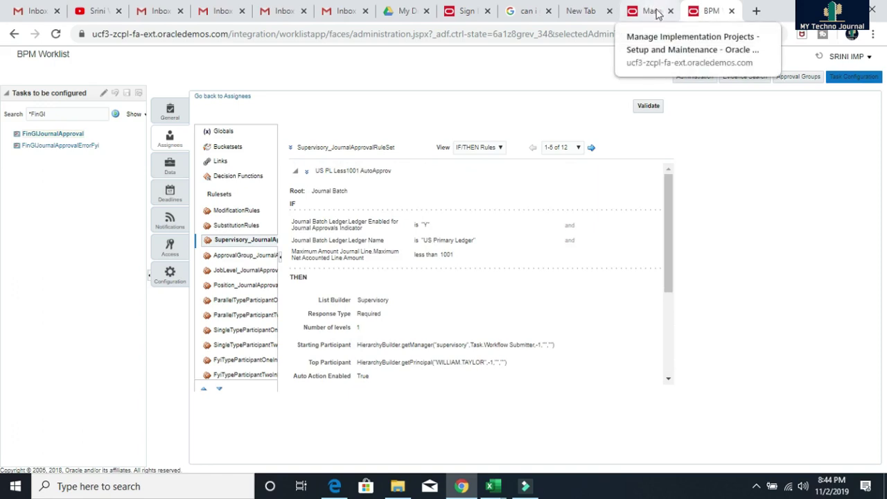
Leave the BPM Worklist, open the Journals work area under General Accounting from the Oracle home page, and start creating a new journal.
{"action": "left_click", "coordinate": [655, 13]}
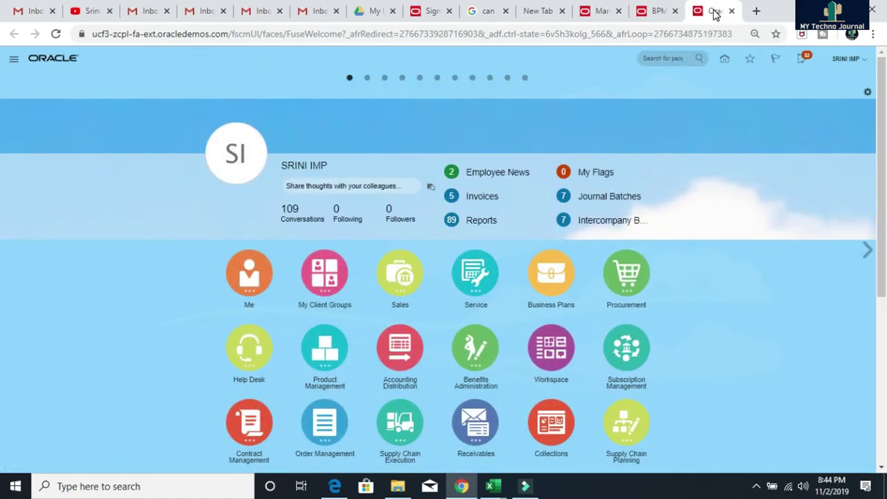
{"action": "scroll", "coordinate": [698, 226], "scroll_direction": "down", "scroll_amount": 3}
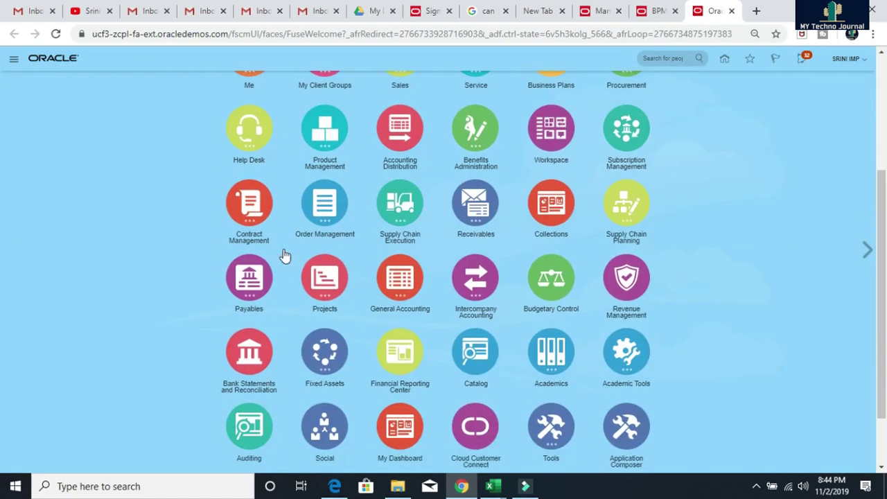
{"action": "left_click", "coordinate": [402, 278]}
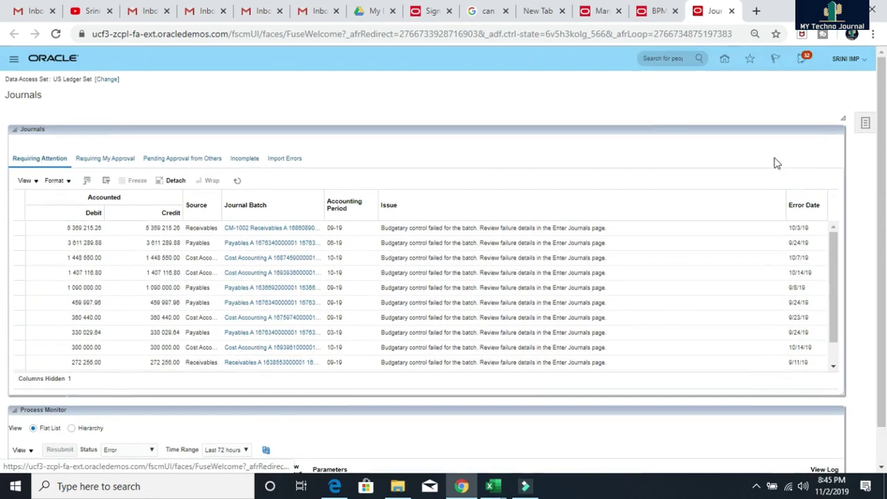
{"action": "left_click", "coordinate": [866, 123]}
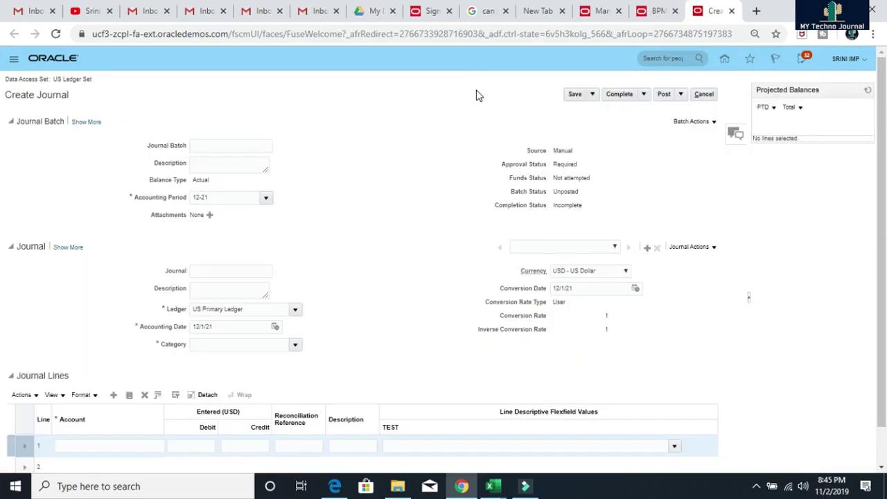
Name the journal batch DEMO5 and copy the same text into the batch description.
{"action": "left_click", "coordinate": [209, 144]}
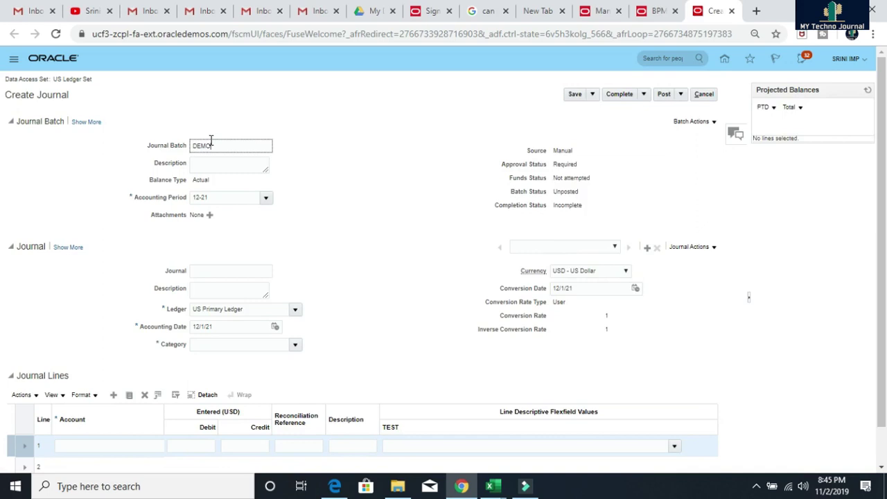
{"action": "left_click", "coordinate": [343, 148]}
{"action": "double_click", "coordinate": [224, 144]}
{"action": "right_click", "coordinate": [206, 147]}
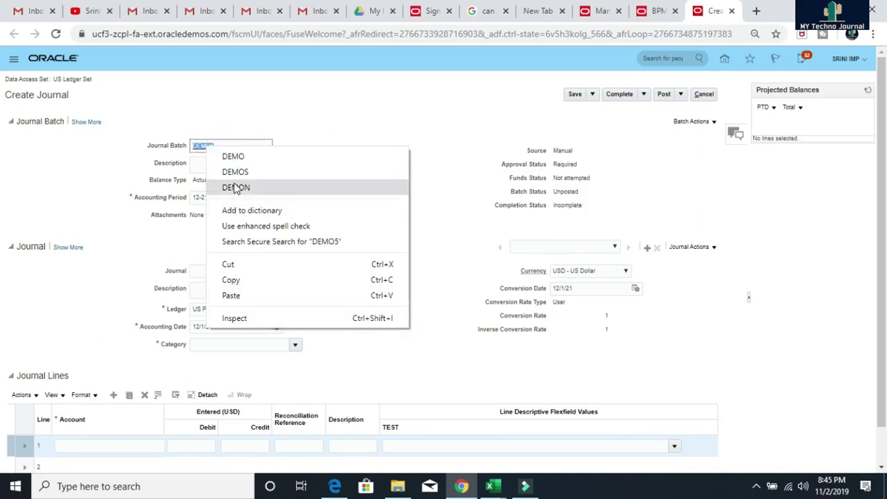
{"action": "left_click", "coordinate": [233, 280]}
{"action": "left_click", "coordinate": [222, 161]}
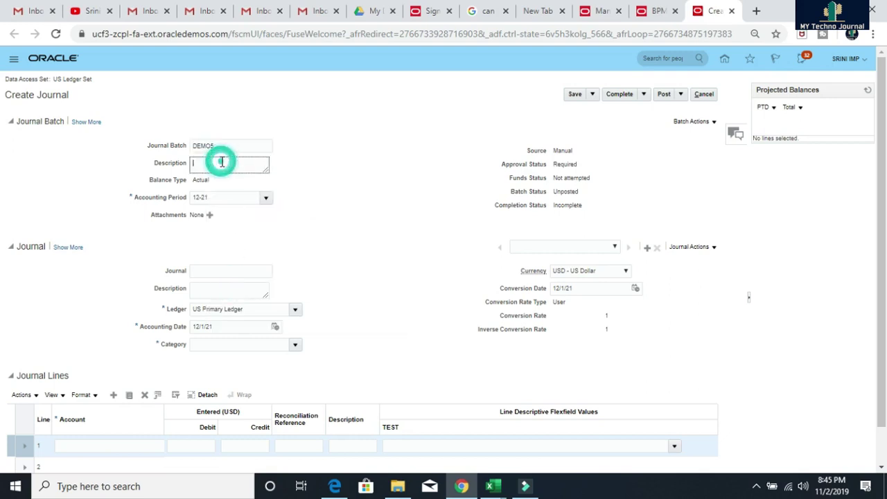
{"action": "right_click", "coordinate": [222, 164]}
{"action": "left_click", "coordinate": [251, 266]}
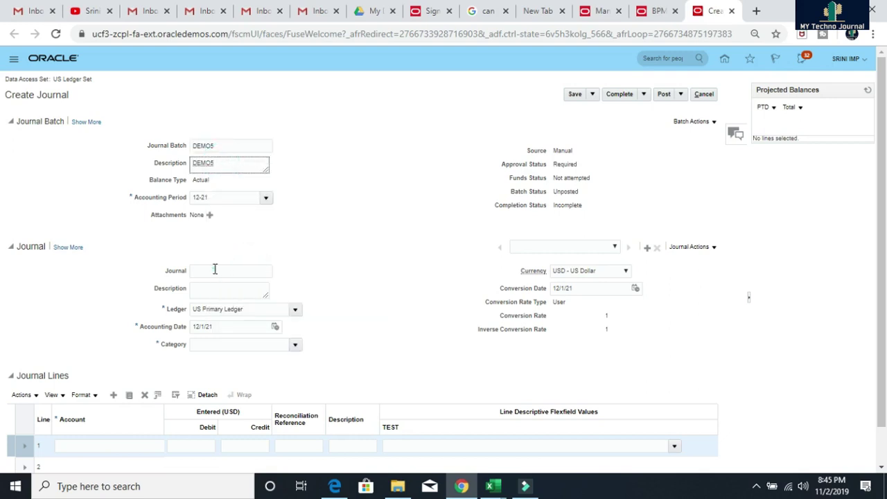
Fill in the journal name and the journal description with the copied text DEMO5.
{"action": "right_click", "coordinate": [215, 269]}
{"action": "left_click", "coordinate": [246, 166]}
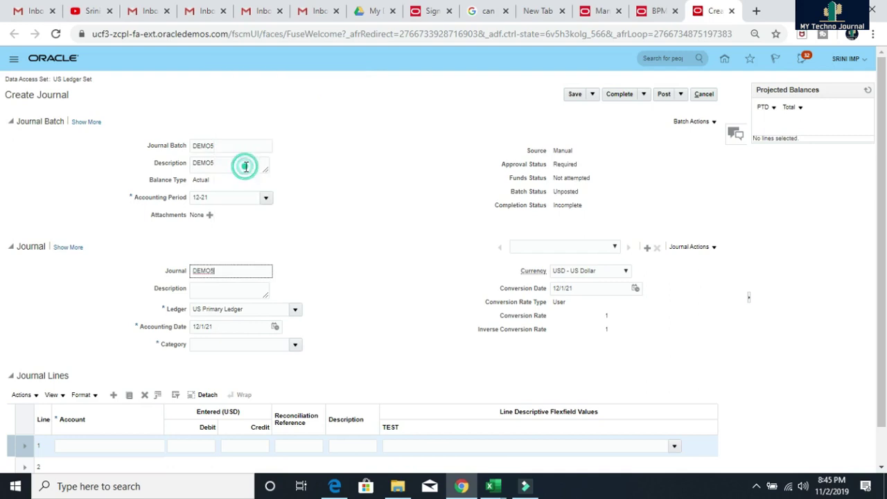
{"action": "left_click", "coordinate": [208, 286]}
{"action": "right_click", "coordinate": [206, 281]}
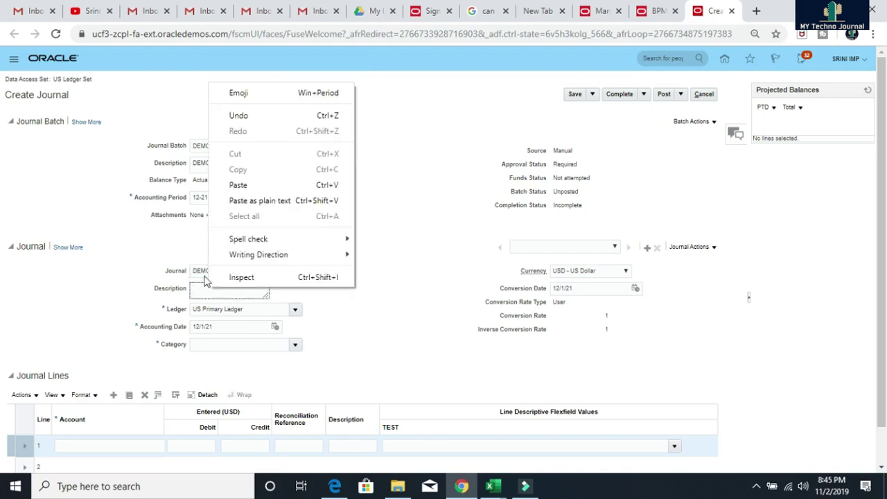
{"action": "left_click", "coordinate": [238, 185]}
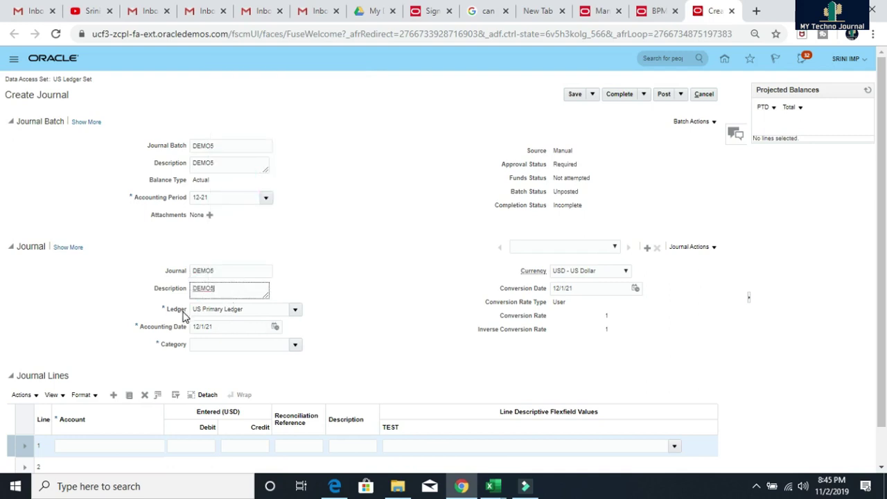
Set the journal category to Manual.
{"action": "scroll", "coordinate": [337, 308], "scroll_direction": "down", "scroll_amount": 1}
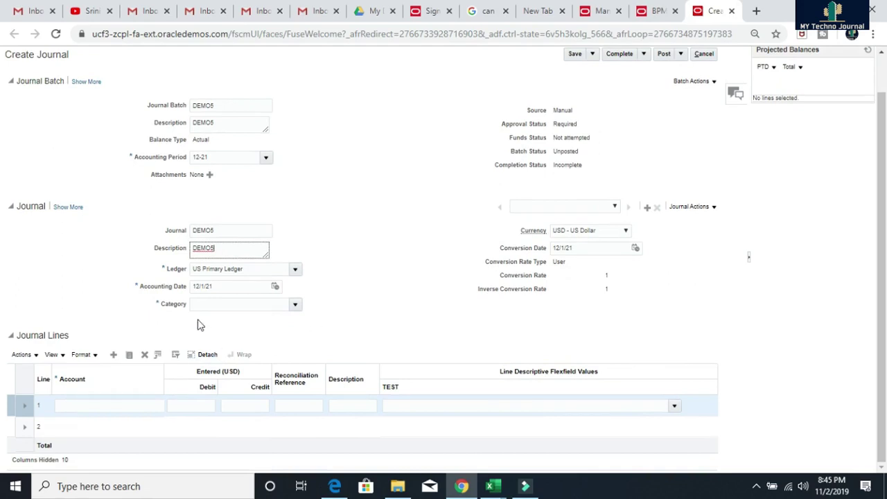
{"action": "left_click", "coordinate": [251, 303]}
{"action": "type", "text": "Ma"}
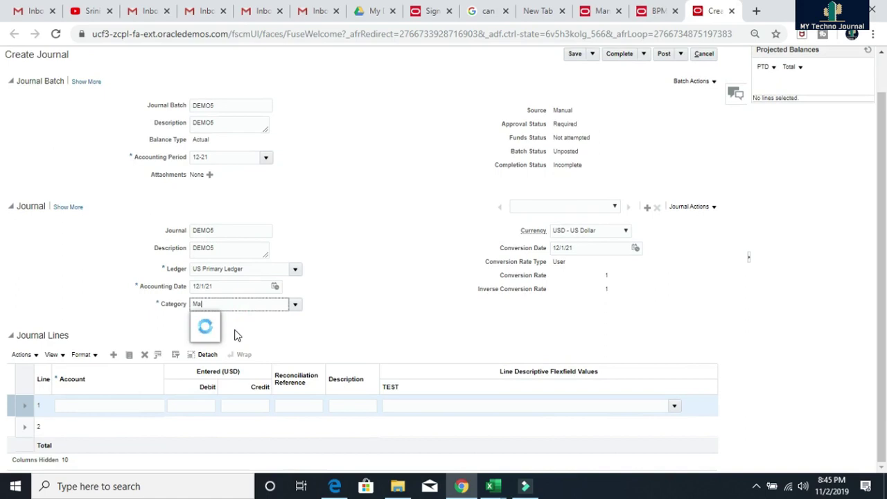
{"action": "left_click", "coordinate": [208, 320]}
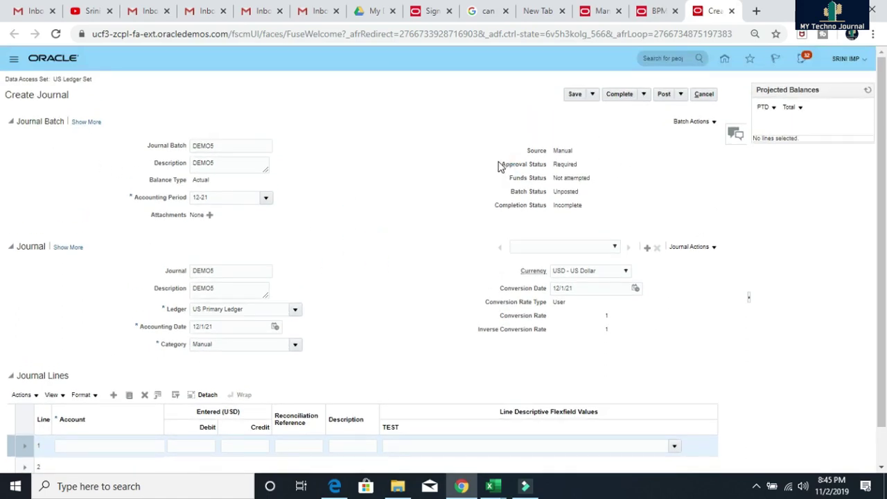
Check the batch's approval status and the journal's ledger against the conditions of the approval rule.
{"action": "left_click_drag", "start_coordinate": [499, 164], "coordinate": [577, 166]}
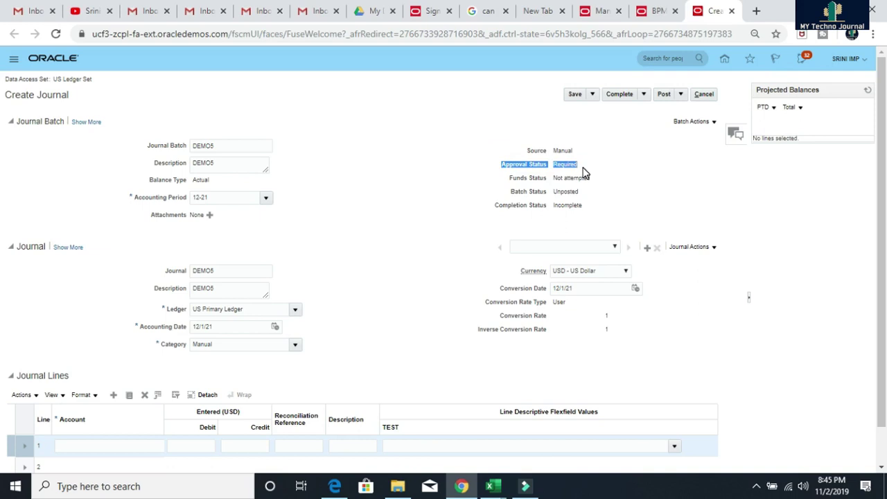
{"action": "left_click", "coordinate": [526, 168]}
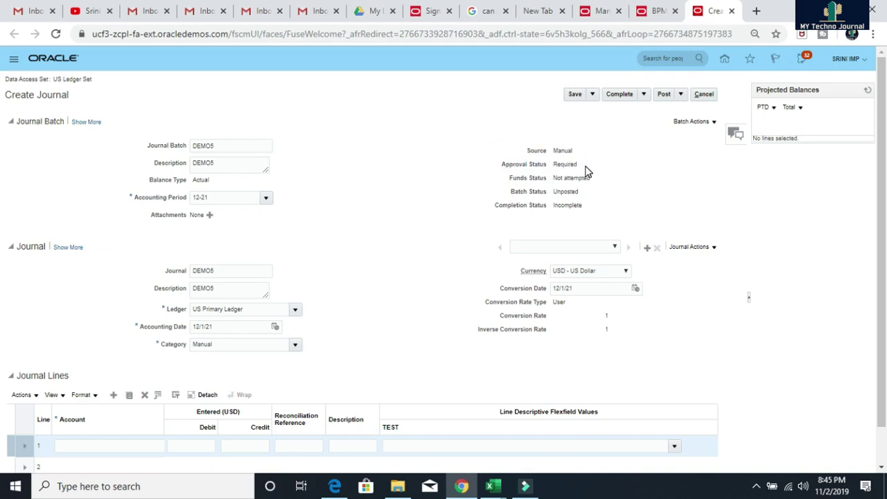
{"action": "scroll", "coordinate": [484, 183], "scroll_direction": "down", "scroll_amount": 1}
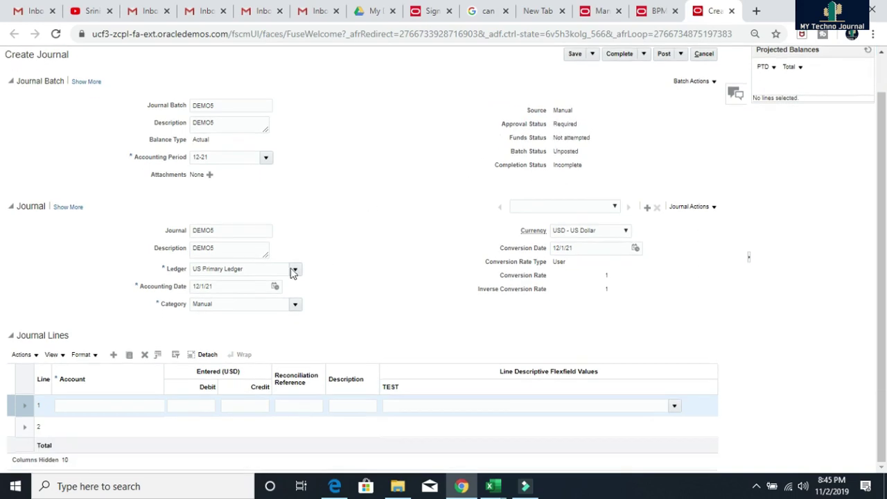
{"action": "left_click_drag", "start_coordinate": [194, 273], "coordinate": [244, 270]}
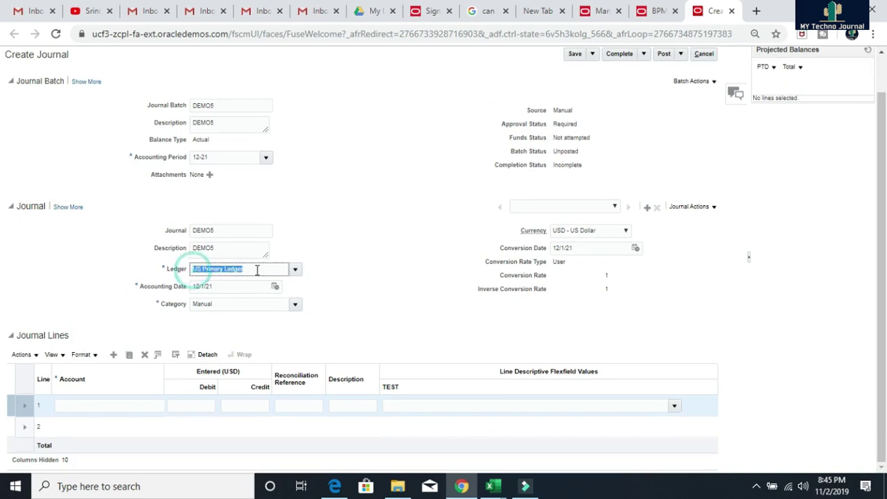
{"action": "left_click", "coordinate": [371, 194]}
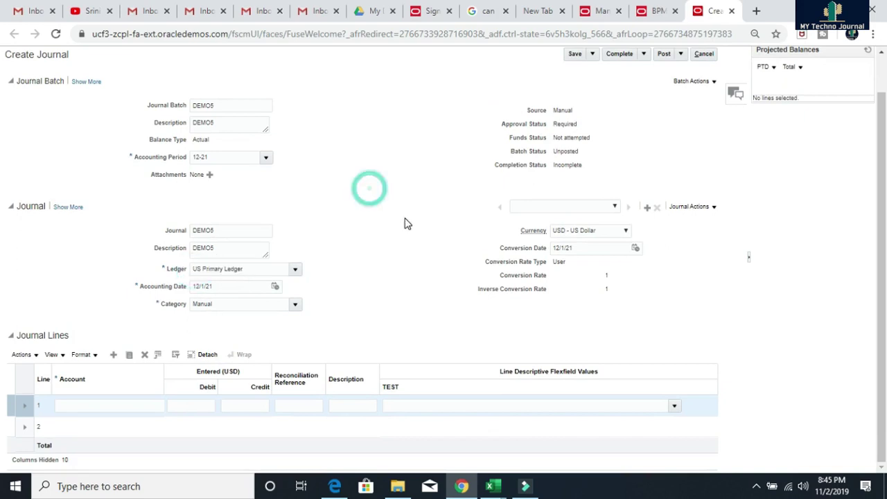
Widen the Account column and assign journal line 1 the account combination with segment 11200 Cash, keeping the other default segments.
{"action": "left_click", "coordinate": [126, 407]}
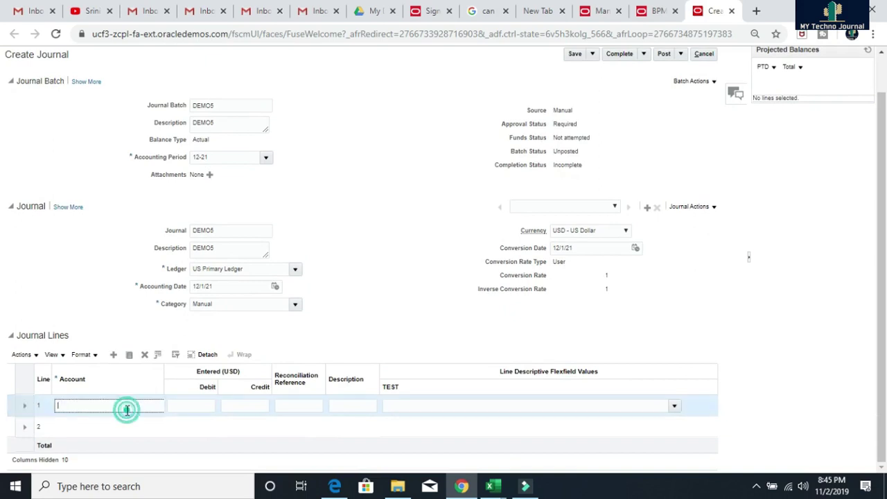
{"action": "left_click", "coordinate": [143, 407]}
{"action": "left_click", "coordinate": [133, 401]}
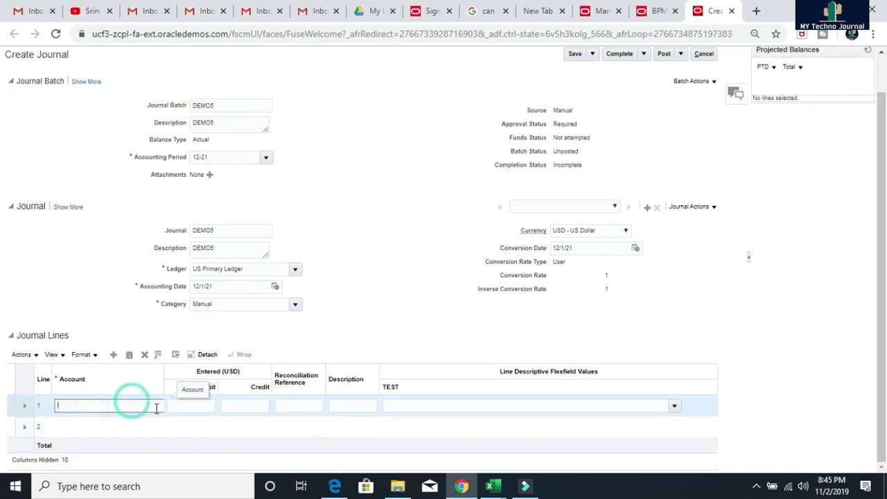
{"action": "left_click_drag", "start_coordinate": [165, 384], "coordinate": [213, 383]}
{"action": "left_click", "coordinate": [151, 404]}
{"action": "left_click", "coordinate": [176, 405]}
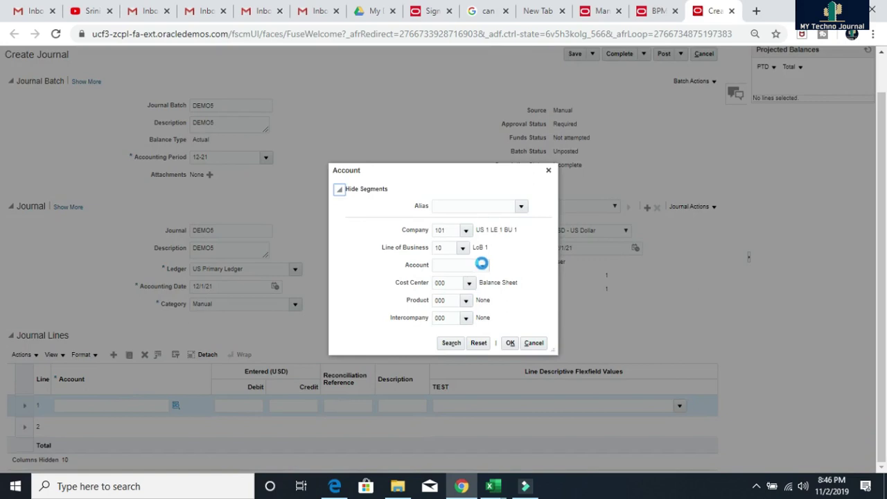
{"action": "left_click", "coordinate": [481, 262]}
{"action": "left_click", "coordinate": [484, 268]}
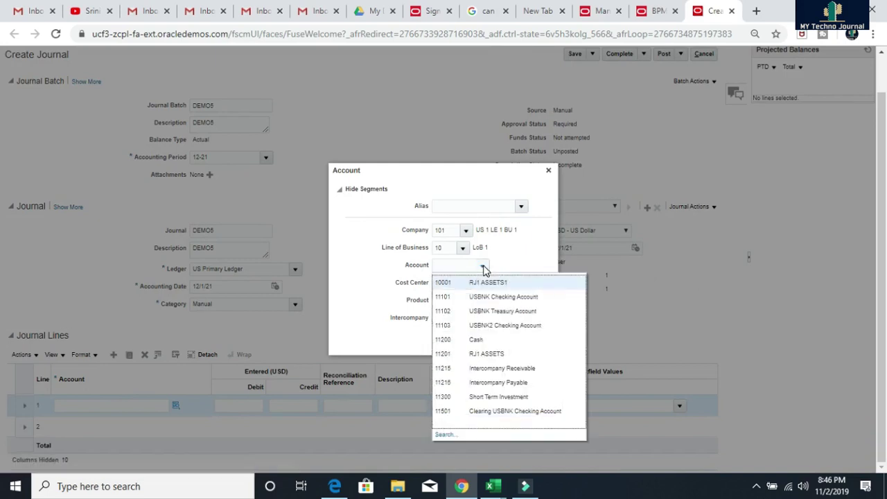
{"action": "left_click", "coordinate": [472, 343]}
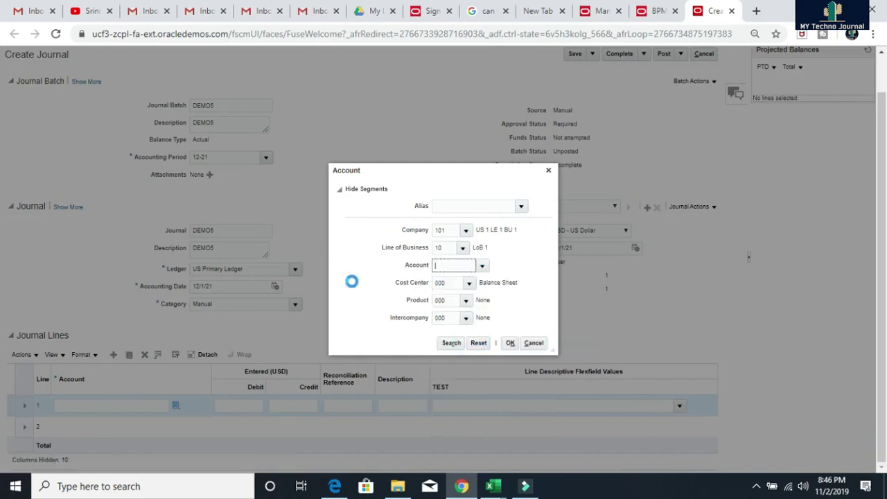
{"action": "left_click", "coordinate": [511, 345]}
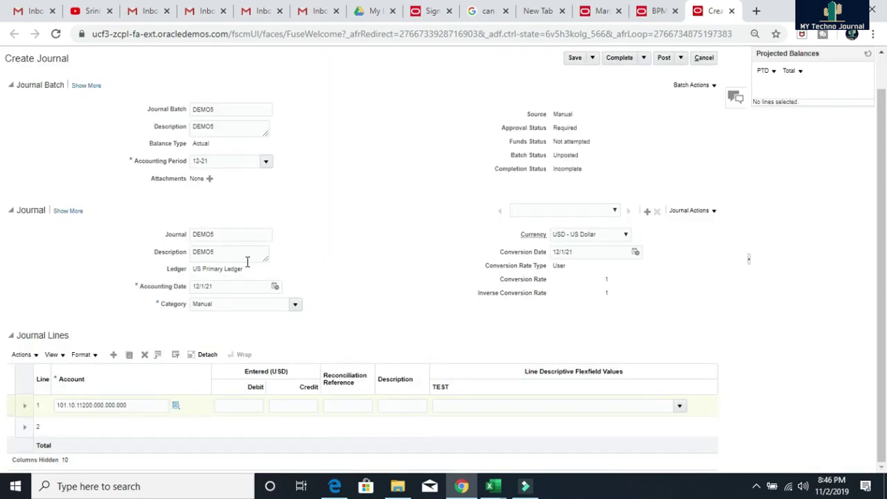
Enter a debit of 500 on journal line 1.
{"action": "left_click", "coordinate": [237, 405]}
{"action": "type", "text": "8"}
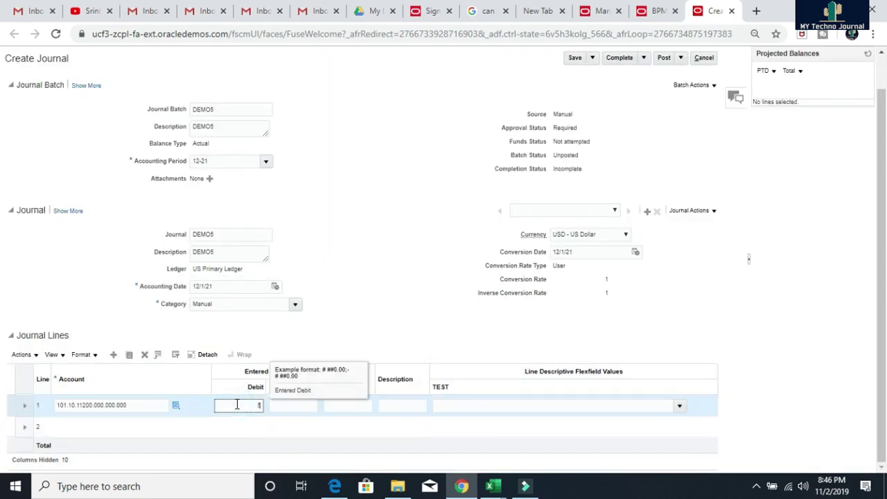
{"action": "left_click", "coordinate": [331, 319]}
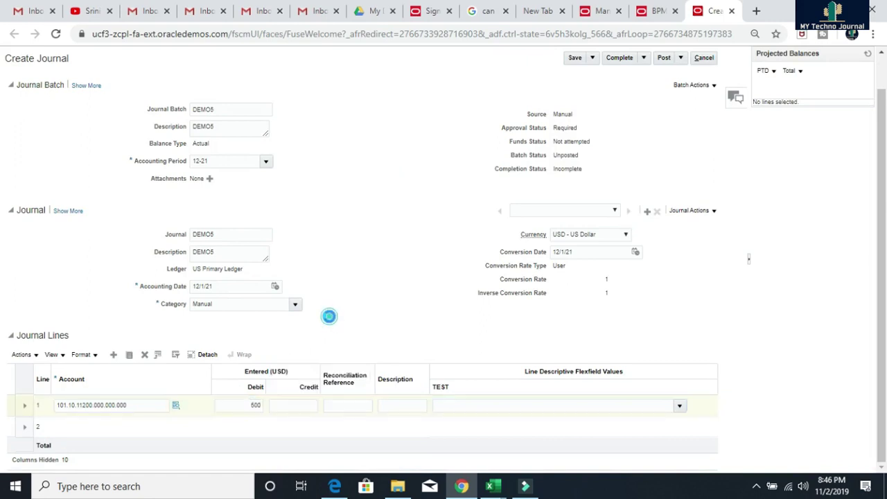
Assign journal line 2 the account combination with segment 11300 Short Term Investment, keeping the other default segments.
{"action": "left_click", "coordinate": [125, 428]}
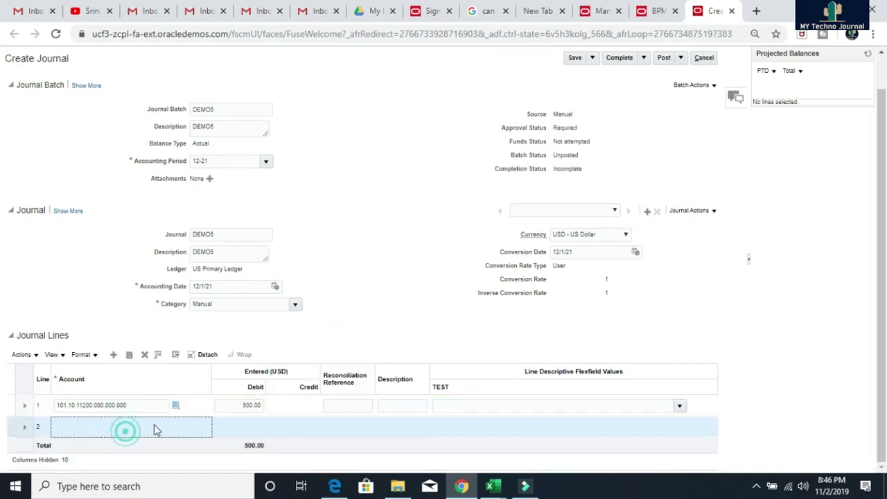
{"action": "left_click", "coordinate": [210, 430]}
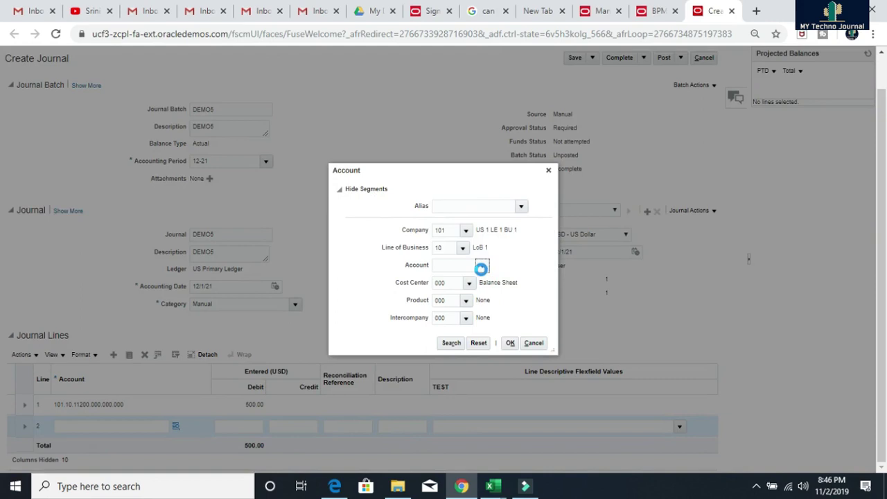
{"action": "left_click", "coordinate": [481, 266]}
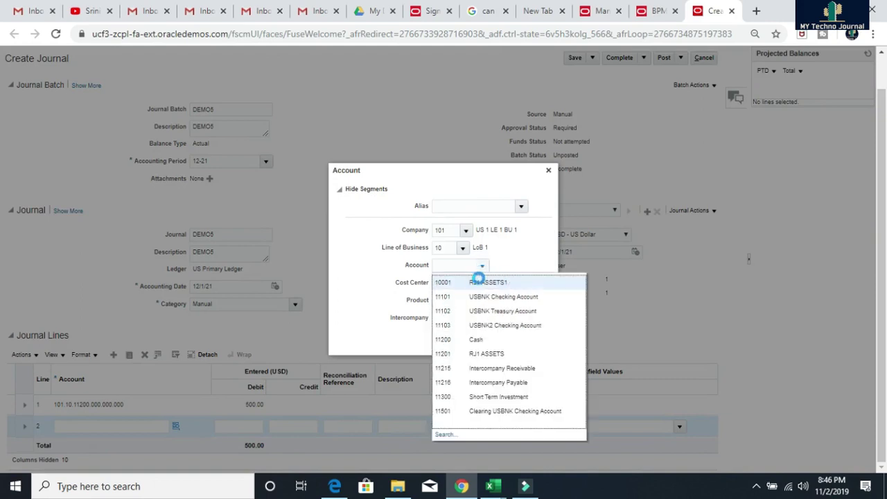
{"action": "left_click", "coordinate": [490, 397]}
{"action": "left_click", "coordinate": [510, 343]}
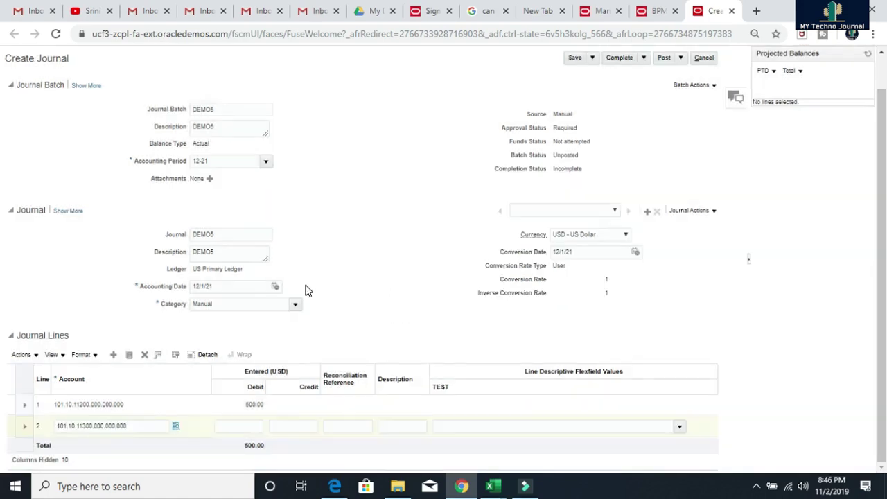
Enter a credit of 500 on journal line 2.
{"action": "left_click", "coordinate": [297, 426]}
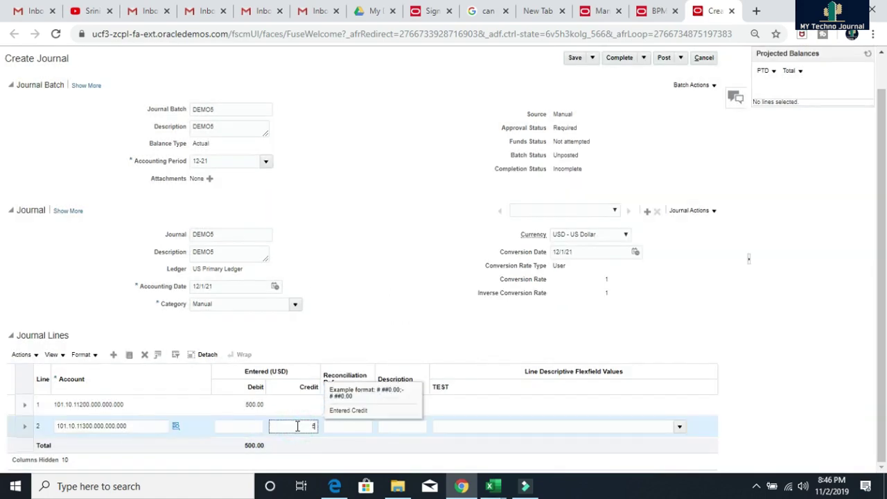
{"action": "type", "text": "500"}
{"action": "left_click", "coordinate": [371, 251]}
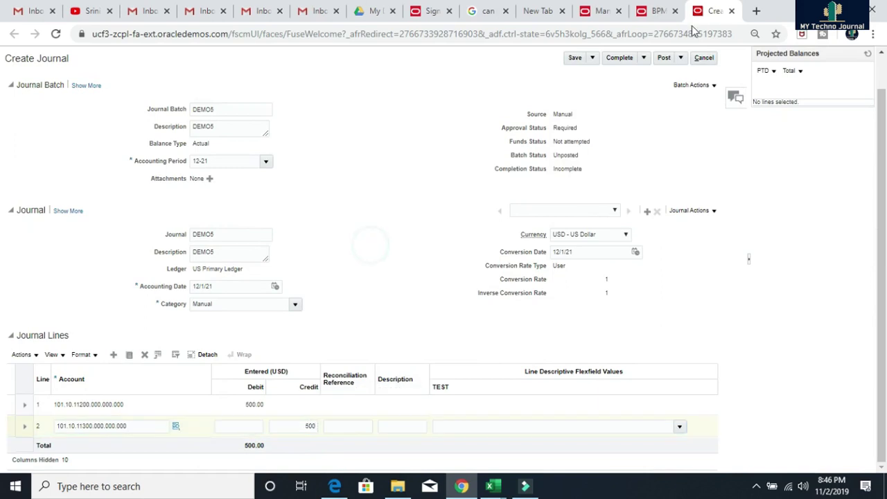
Save and complete the DEMO5 journal batch, submit it for posting, and acknowledge the confirmation.
{"action": "left_click_drag", "start_coordinate": [884, 220], "coordinate": [884, 107]}
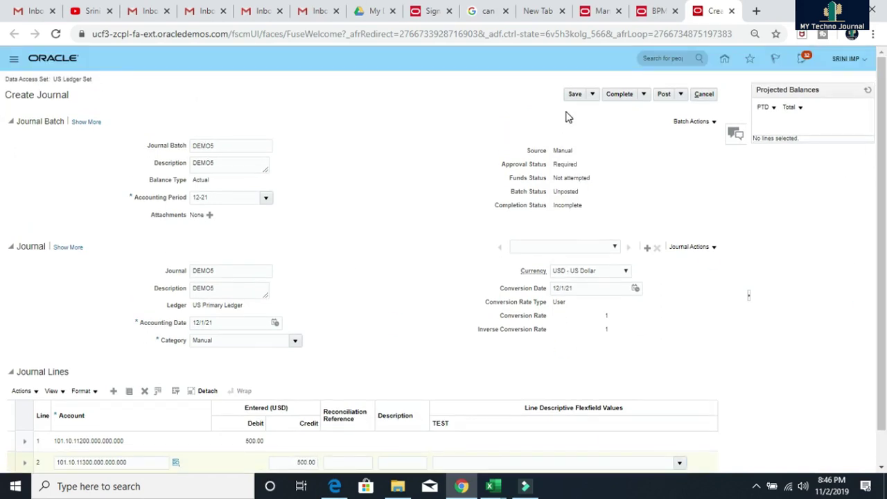
{"action": "left_click", "coordinate": [575, 94]}
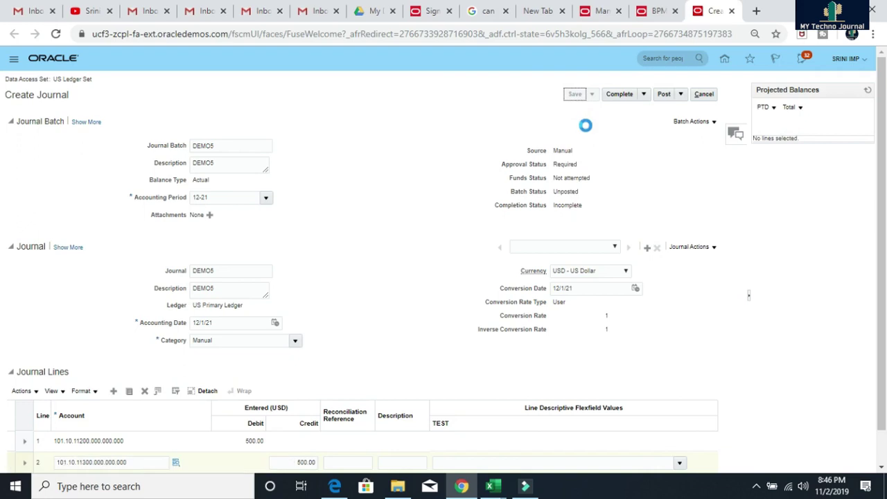
{"action": "left_click", "coordinate": [623, 94]}
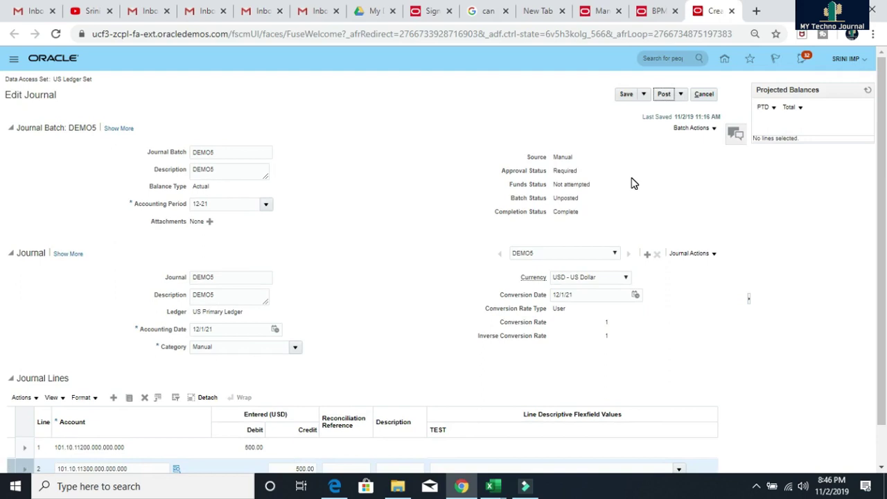
{"action": "left_click", "coordinate": [666, 95]}
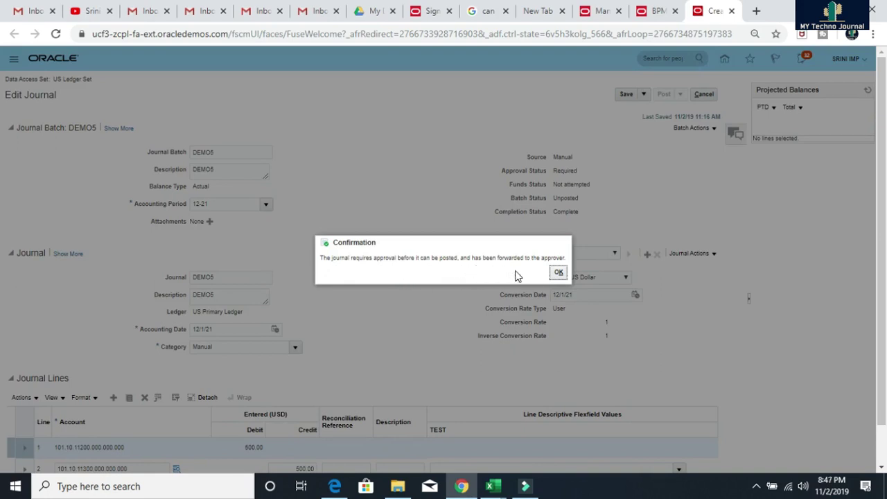
{"action": "left_click", "coordinate": [560, 274]}
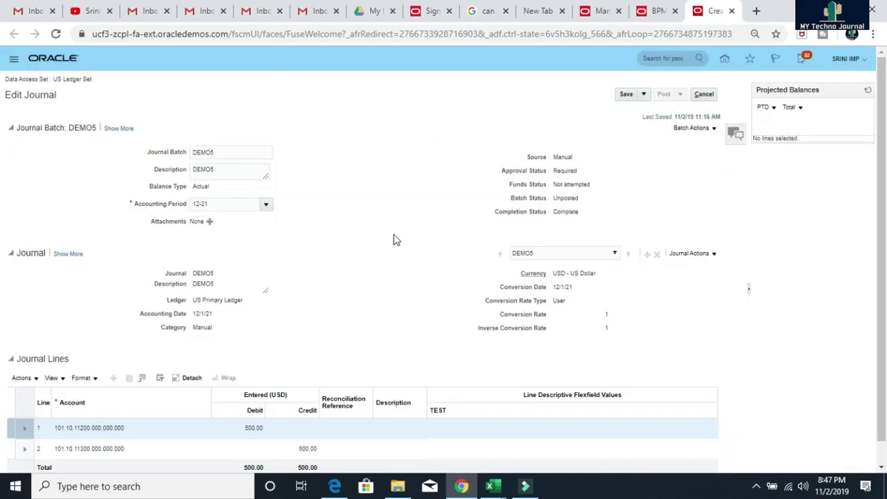
Check the pending notifications for journal batch DEMO5's approval and reload the journal page.
{"action": "scroll", "coordinate": [393, 240], "scroll_direction": "down", "scroll_amount": 1}
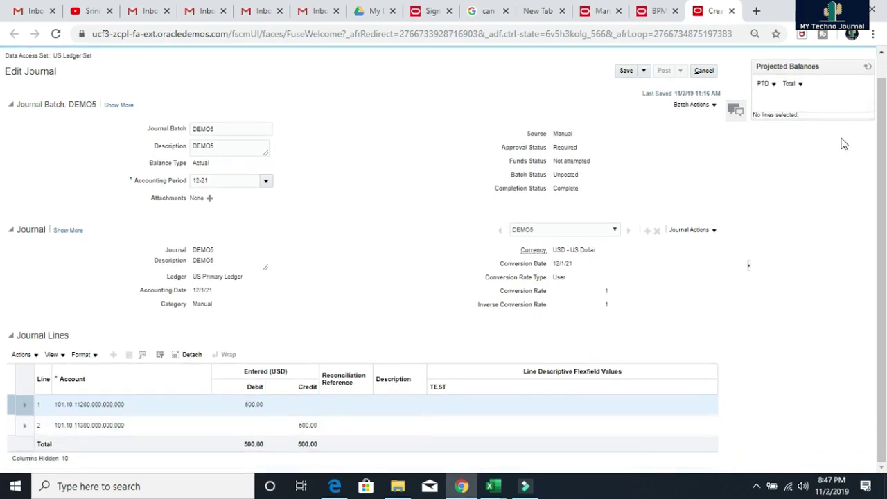
{"action": "scroll", "coordinate": [829, 170], "scroll_direction": "up", "scroll_amount": 1}
{"action": "scroll", "coordinate": [884, 133], "scroll_direction": "down", "scroll_amount": 1}
{"action": "scroll", "coordinate": [832, 111], "scroll_direction": "up", "scroll_amount": 1}
{"action": "left_click", "coordinate": [807, 61]}
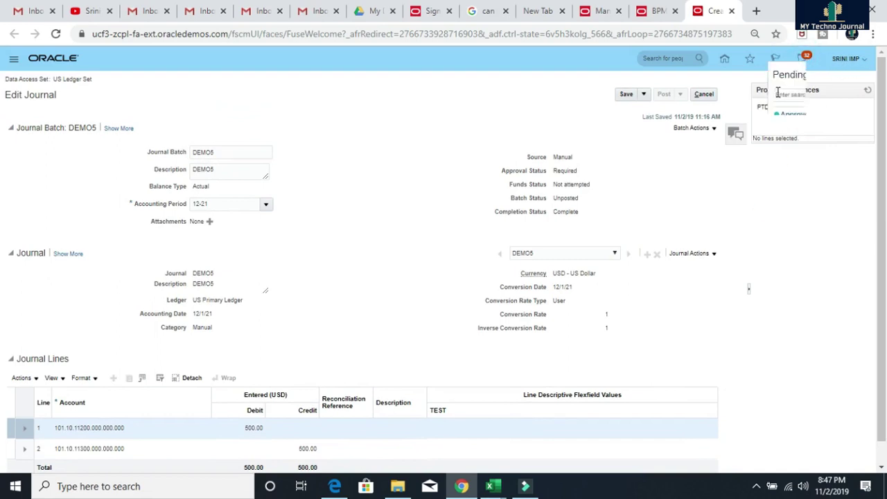
{"action": "left_click", "coordinate": [504, 128]}
{"action": "left_click", "coordinate": [56, 34]}
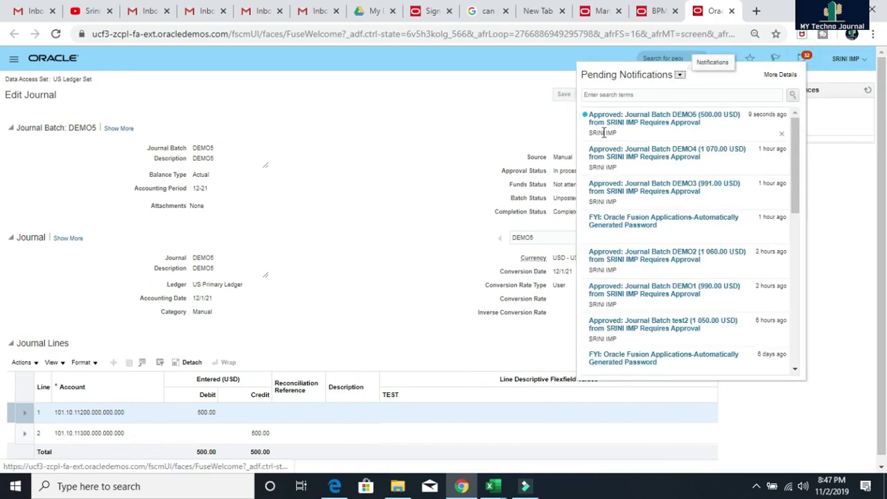
{"action": "left_click", "coordinate": [593, 119]}
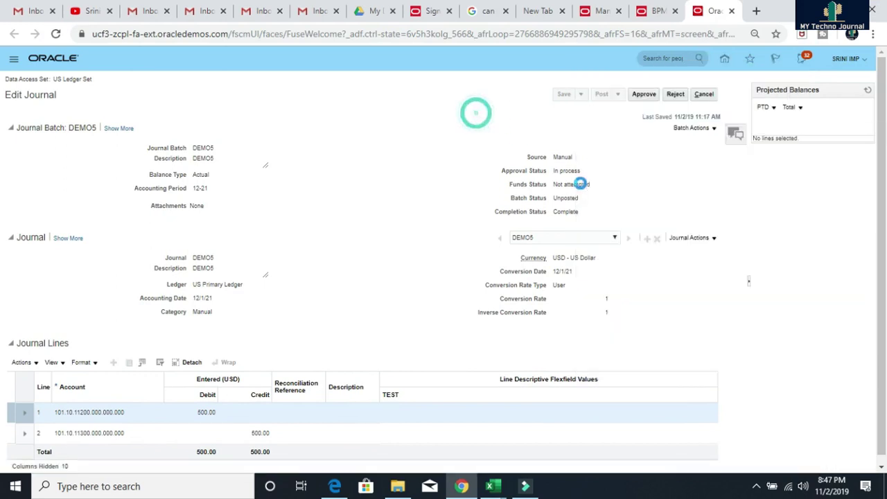
Check the DEMO5 batch's approval status and reload the page to get its current value.
{"action": "left_click_drag", "start_coordinate": [587, 173], "coordinate": [502, 175]}
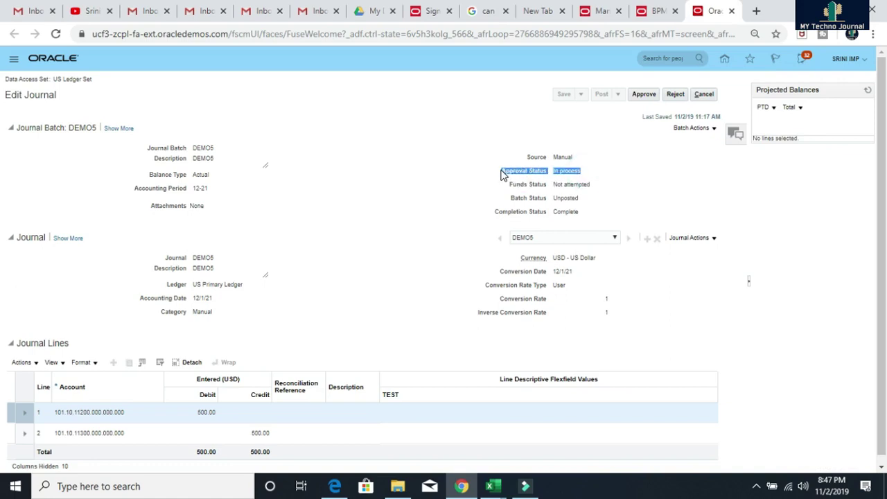
{"action": "left_click", "coordinate": [57, 34]}
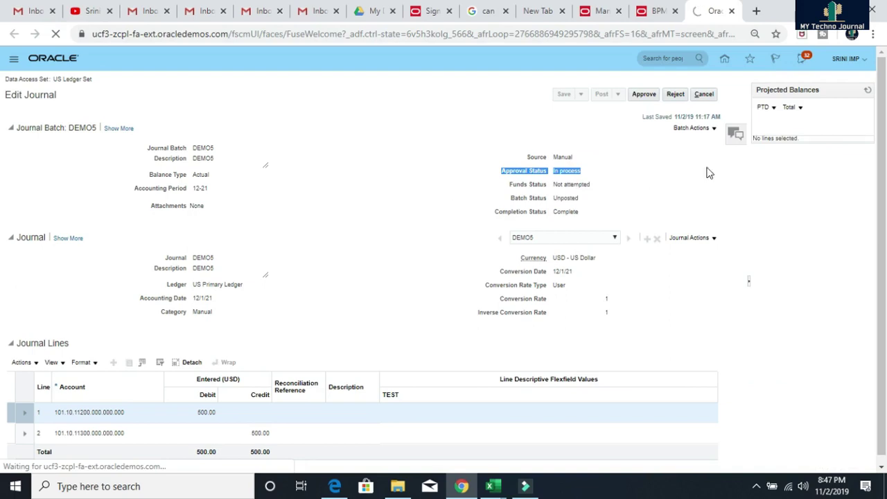
{"action": "left_click", "coordinate": [553, 176]}
{"action": "double_click", "coordinate": [554, 174]}
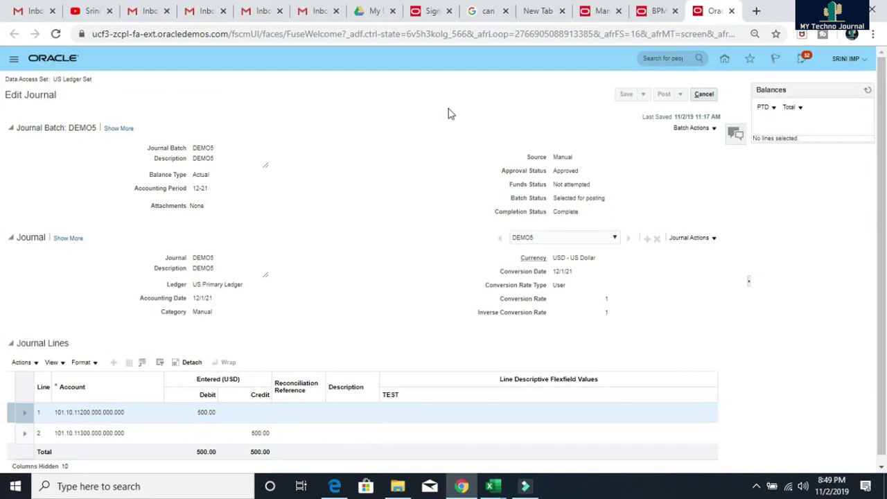
Switch to Excel, review the Approval sheet's condition for amounts more than 1001, and return to Chrome.
{"action": "mouse_move", "coordinate": [492, 486]}
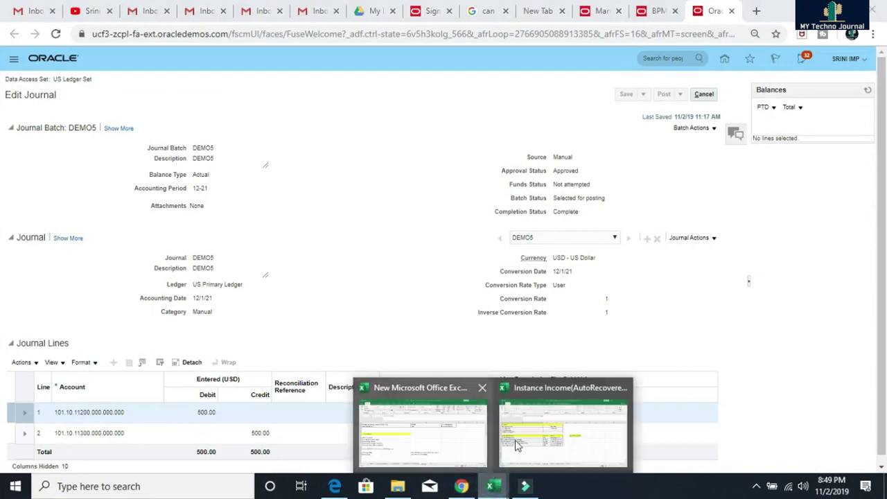
{"action": "left_click", "coordinate": [449, 449]}
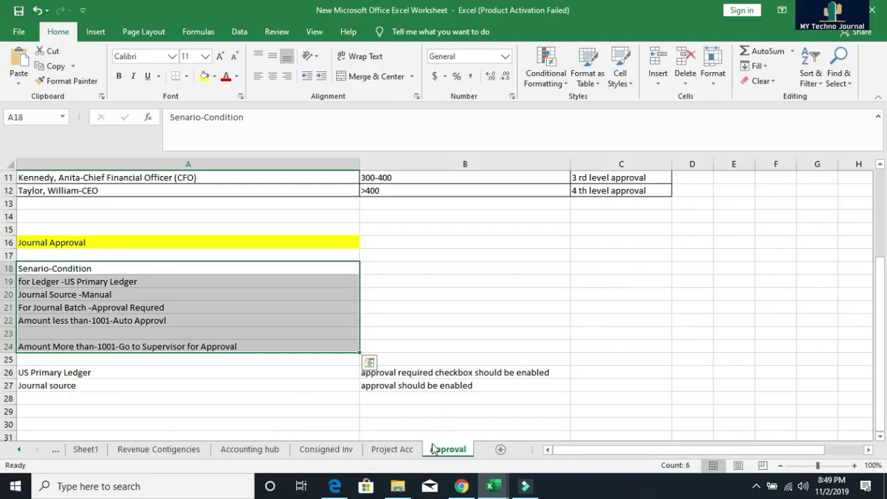
{"action": "left_click", "coordinate": [49, 347]}
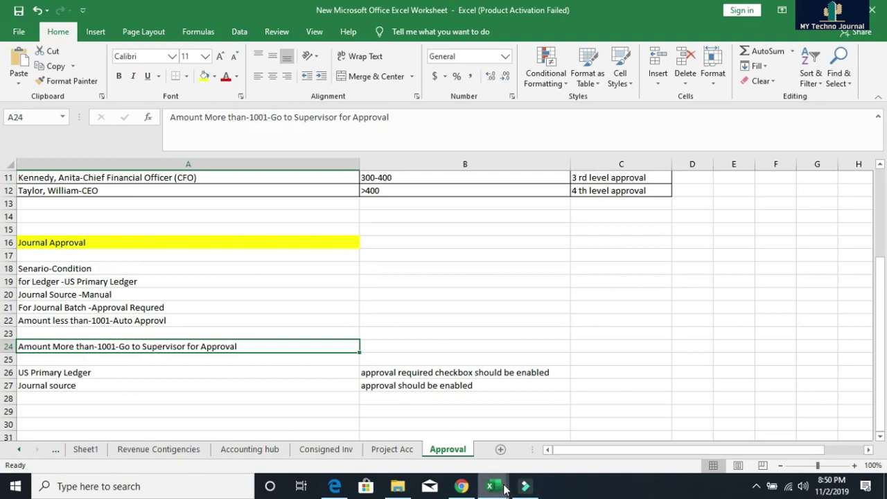
{"action": "left_click", "coordinate": [461, 487]}
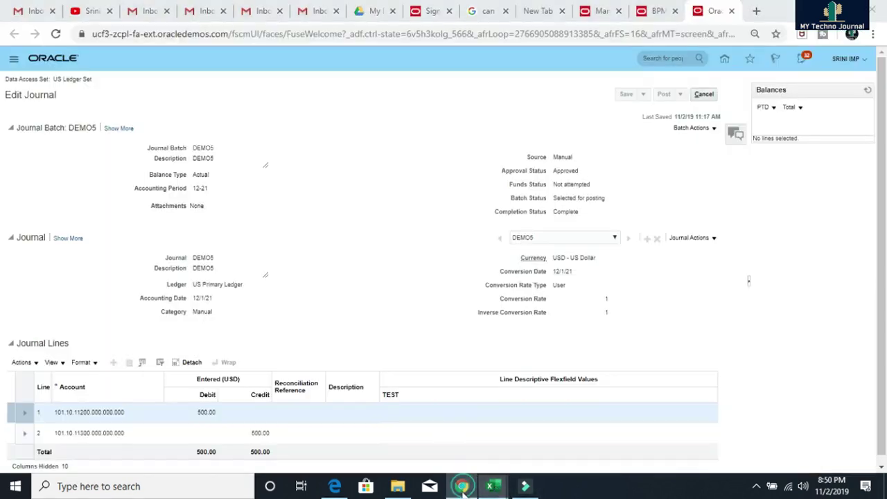
In BPM Worklist, page to rules 6-10 of Supervisory_JournalApprovalRuleSet and show the details of US PL MgrApprovalRule.
{"action": "left_click", "coordinate": [657, 12]}
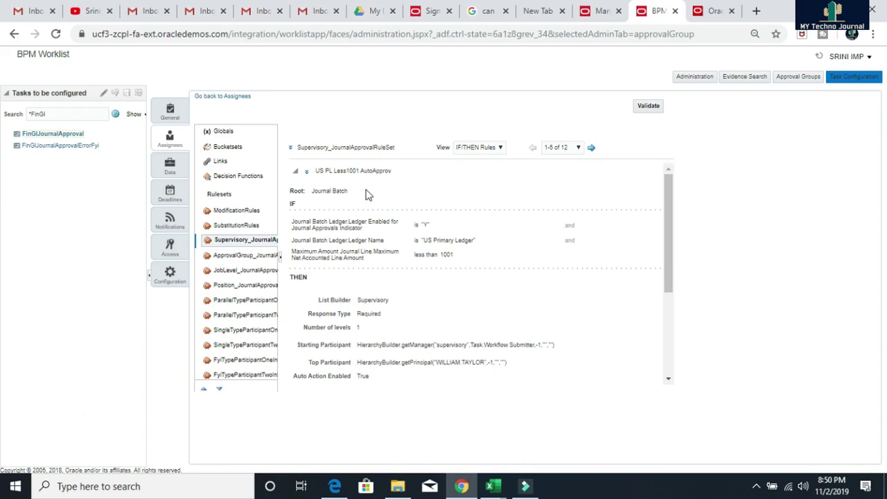
{"action": "left_click", "coordinate": [593, 146]}
{"action": "left_click", "coordinate": [699, 146]}
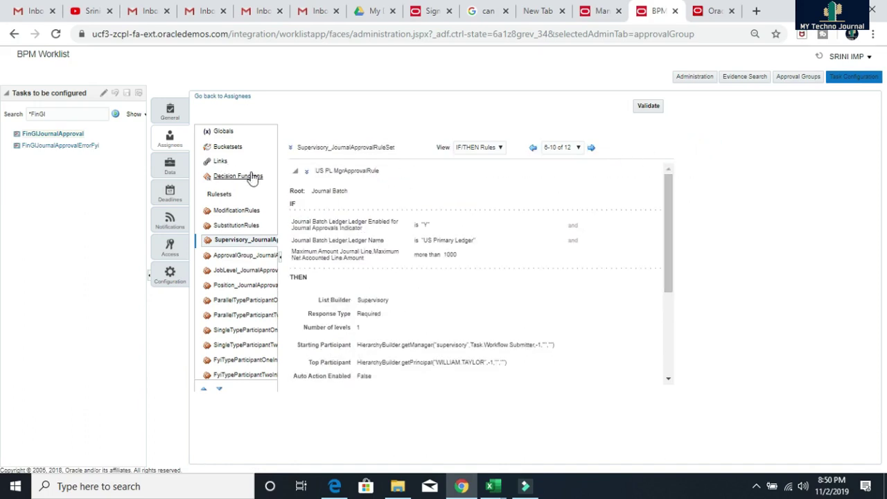
{"action": "left_click", "coordinate": [296, 172]}
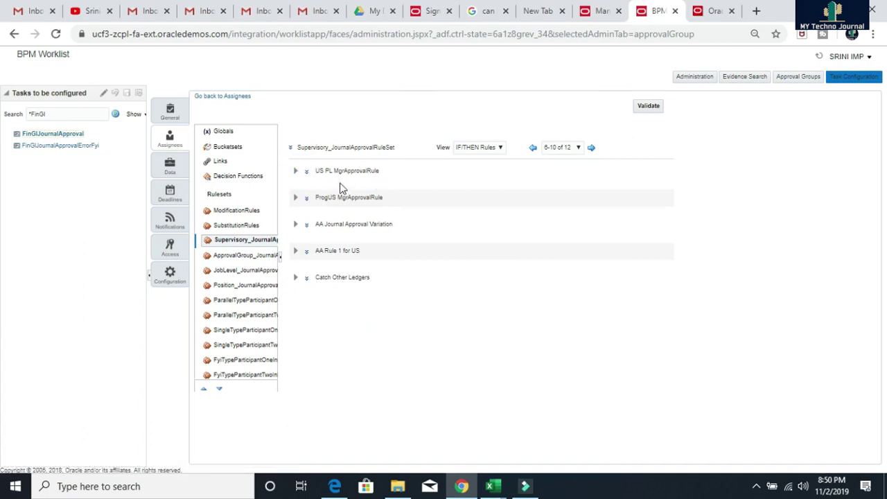
{"action": "left_click", "coordinate": [295, 171]}
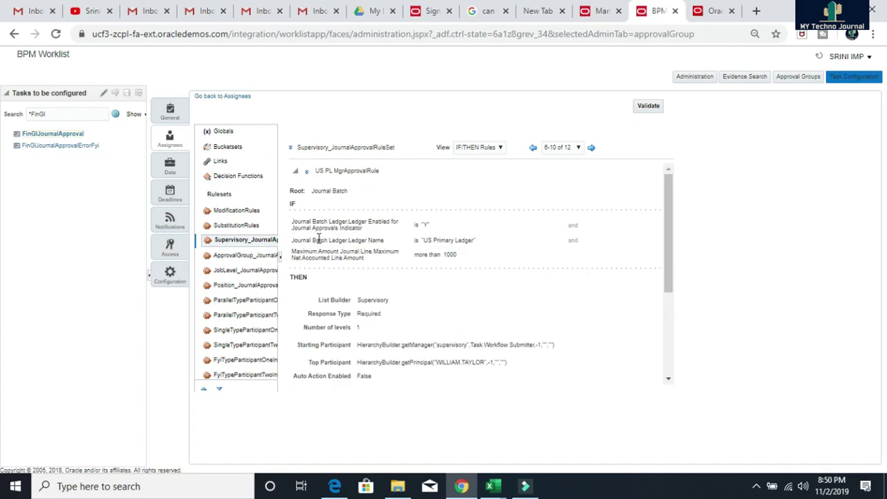
Review the rule's IF conditions for the approvals indicator, ledger name and maximum journal line amount.
{"action": "left_click_drag", "start_coordinate": [294, 222], "coordinate": [441, 225]}
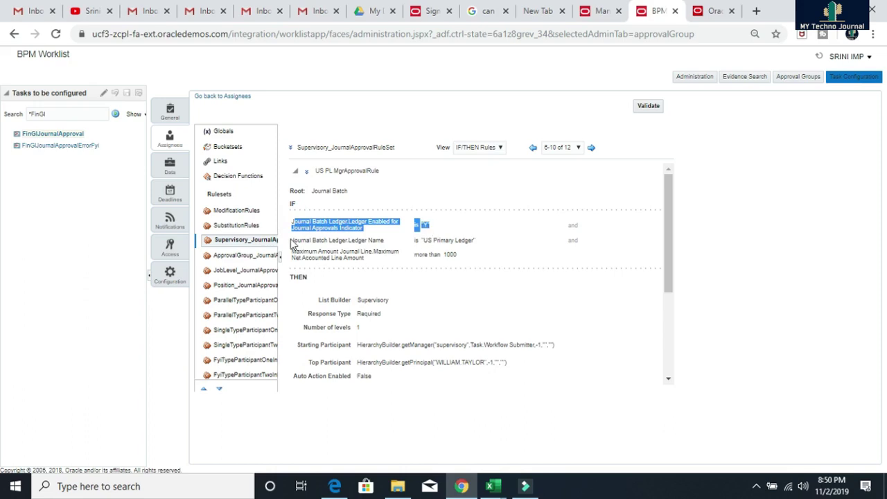
{"action": "left_click_drag", "start_coordinate": [294, 241], "coordinate": [476, 241]}
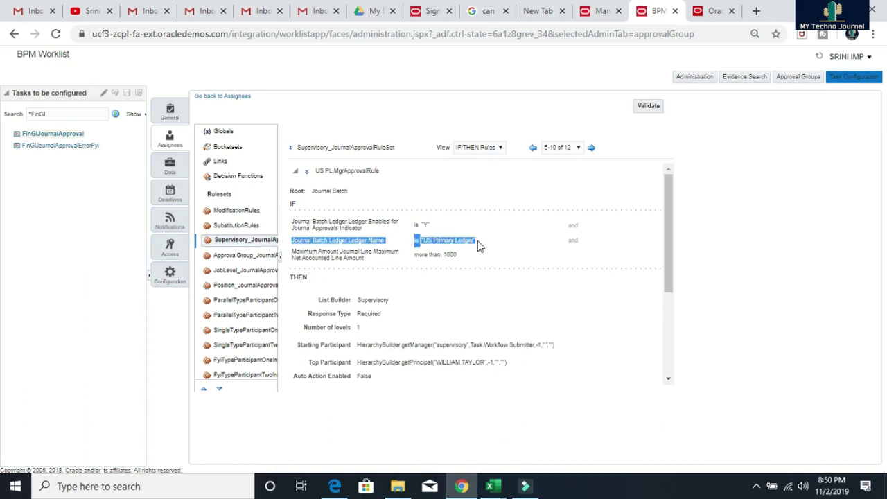
{"action": "left_click_drag", "start_coordinate": [292, 251], "coordinate": [457, 264]}
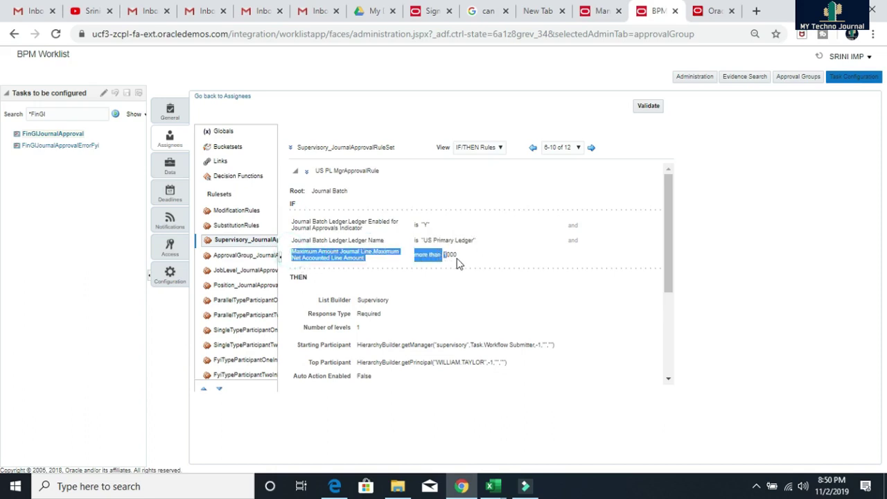
{"action": "left_click", "coordinate": [664, 215]}
Review the rule's THEN settings: list builder, starting participant, top participant and number of levels.
{"action": "left_click_drag", "start_coordinate": [321, 305], "coordinate": [418, 304]}
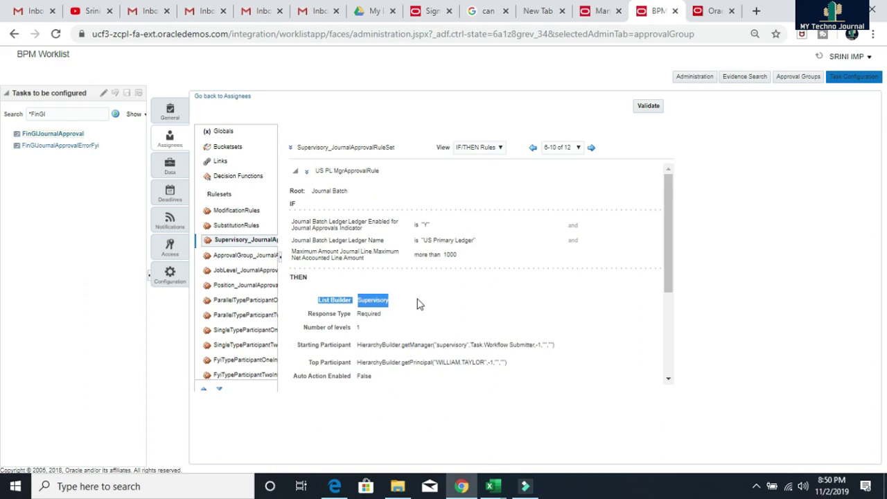
{"action": "left_click_drag", "start_coordinate": [671, 268], "coordinate": [670, 293]}
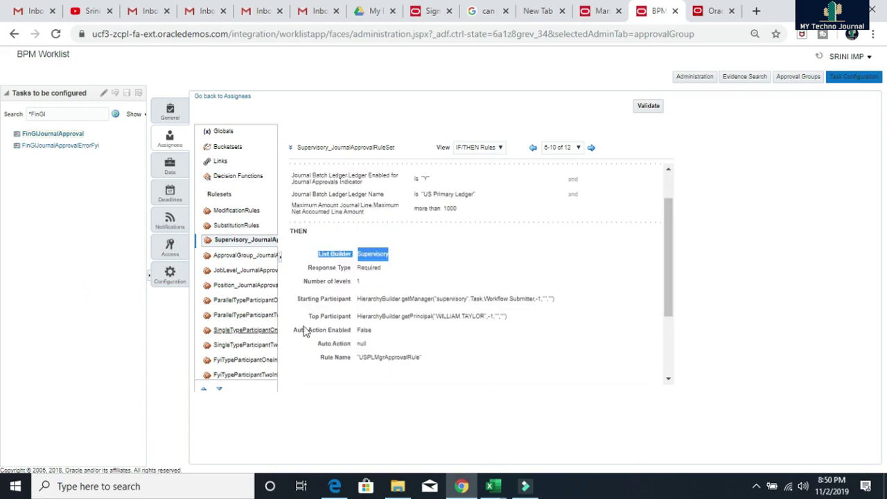
{"action": "left_click_drag", "start_coordinate": [361, 303], "coordinate": [558, 307]}
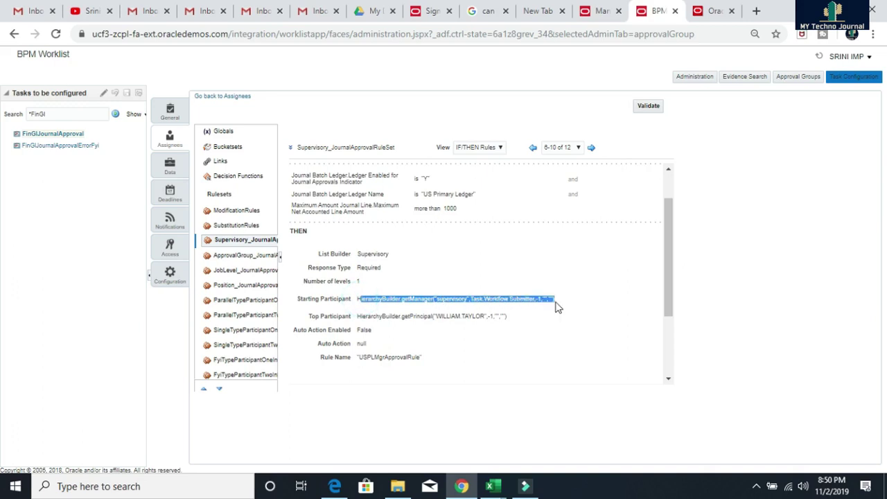
{"action": "left_click_drag", "start_coordinate": [309, 317], "coordinate": [512, 325]}
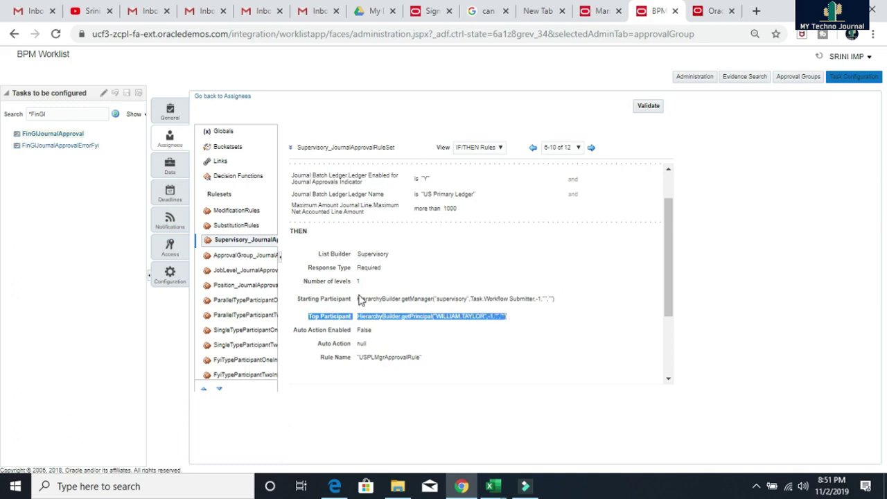
{"action": "left_click_drag", "start_coordinate": [358, 299], "coordinate": [496, 299]}
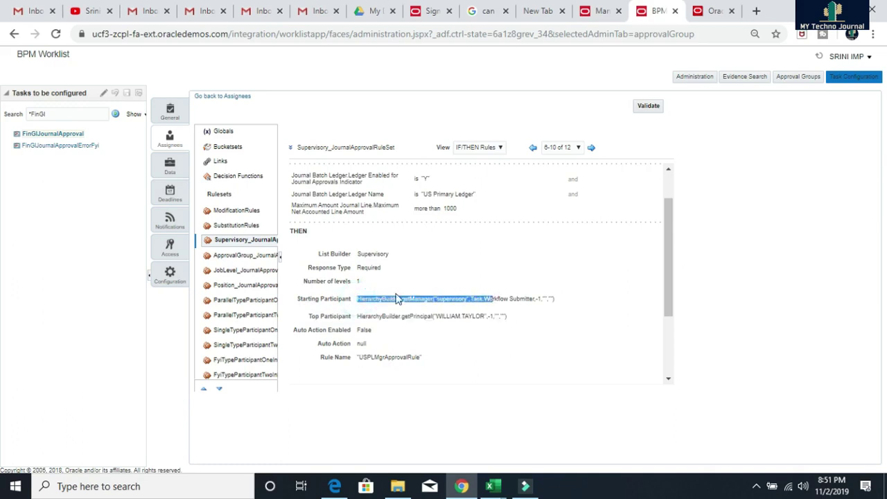
{"action": "left_click", "coordinate": [302, 281]}
{"action": "left_click_drag", "start_coordinate": [325, 286], "coordinate": [375, 287]}
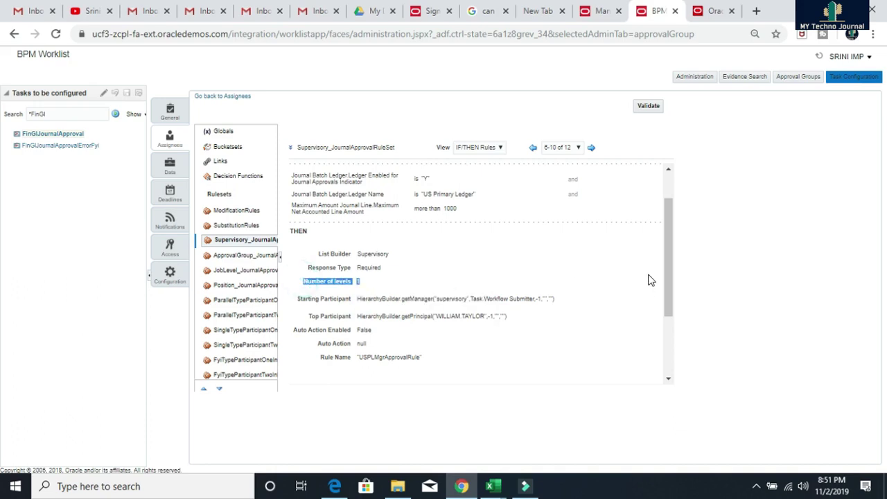
Review the Auto Action Enabled setting and the remaining THEN details of US PL MgrApprovalRule.
{"action": "scroll", "coordinate": [652, 280], "scroll_direction": "up", "scroll_amount": 1}
{"action": "left_click_drag", "start_coordinate": [670, 254], "coordinate": [664, 320]}
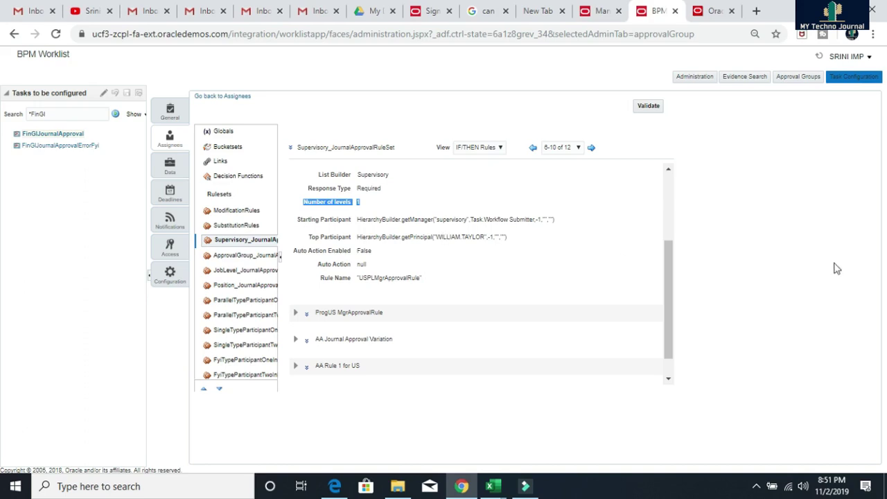
{"action": "scroll", "coordinate": [669, 269], "scroll_direction": "down", "scroll_amount": 1}
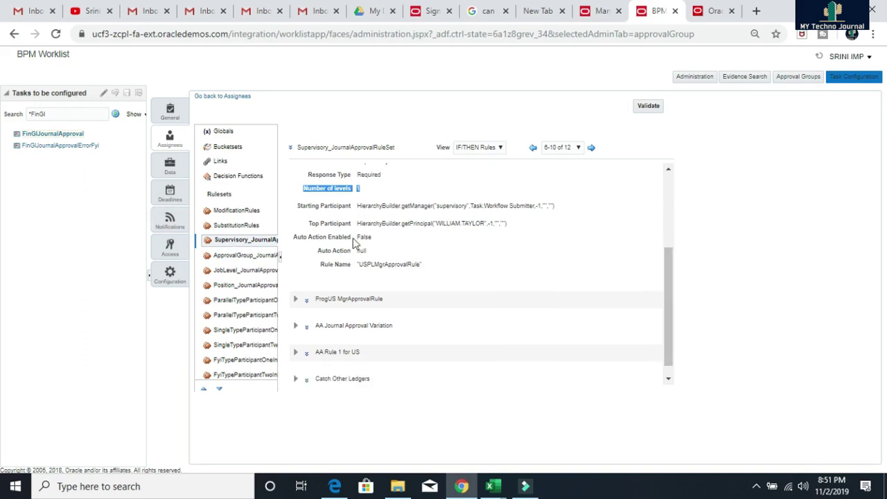
{"action": "left_click_drag", "start_coordinate": [357, 243], "coordinate": [379, 244]}
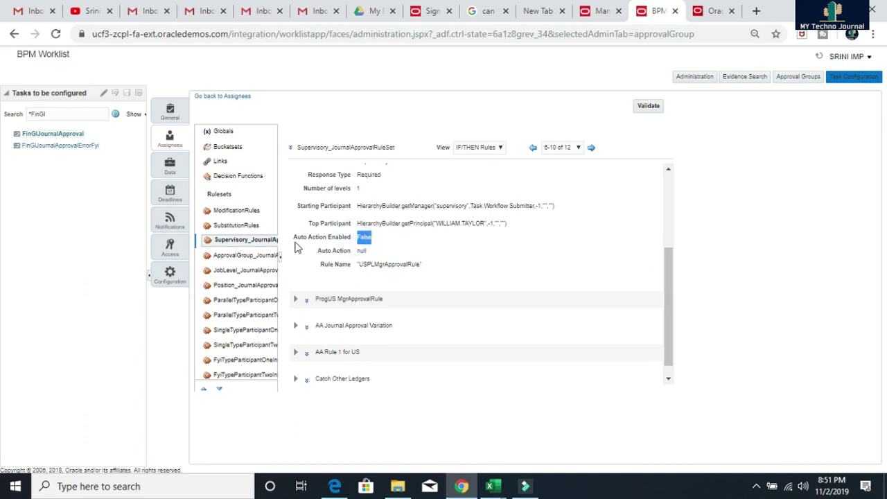
{"action": "left_click_drag", "start_coordinate": [294, 239], "coordinate": [386, 240]}
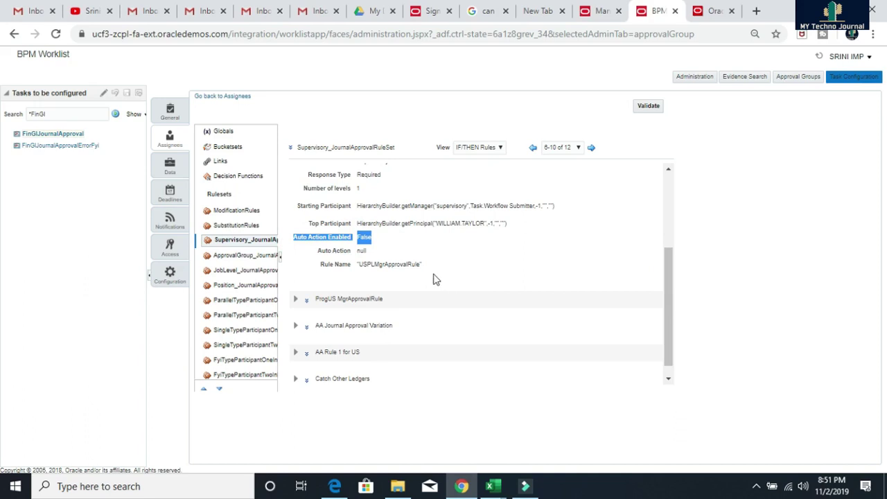
{"action": "mouse_move", "coordinate": [670, 282]}
{"action": "left_mouse_down"}
{"action": "mouse_move", "coordinate": [669, 232]}
{"action": "mouse_move", "coordinate": [672, 296]}
{"action": "left_mouse_up"}
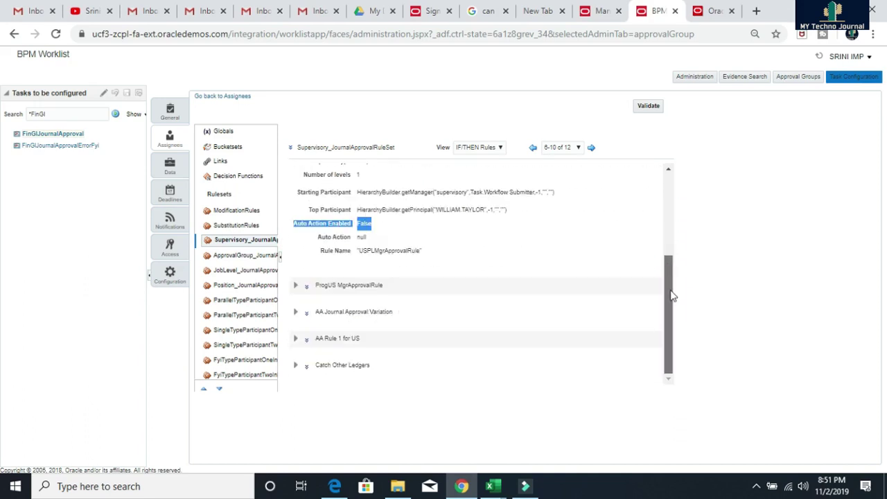
{"action": "scroll", "coordinate": [527, 264], "scroll_direction": "up", "scroll_amount": 3}
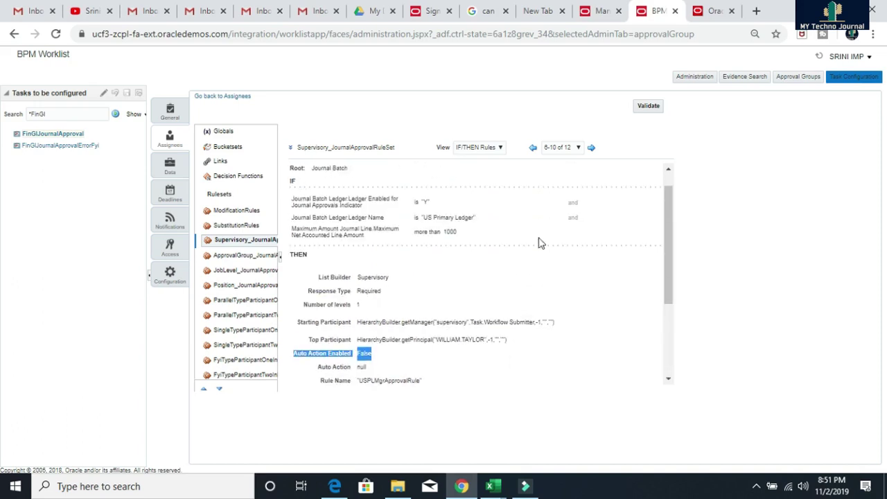
Switch to the Oracle Journals browser page, close journal DEMO5 and start creating a new journal.
{"action": "left_click", "coordinate": [712, 14]}
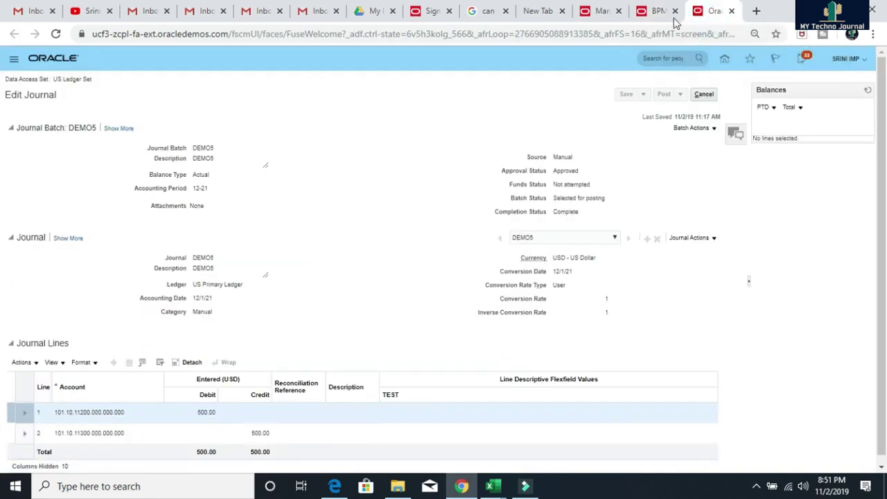
{"action": "left_click", "coordinate": [704, 95]}
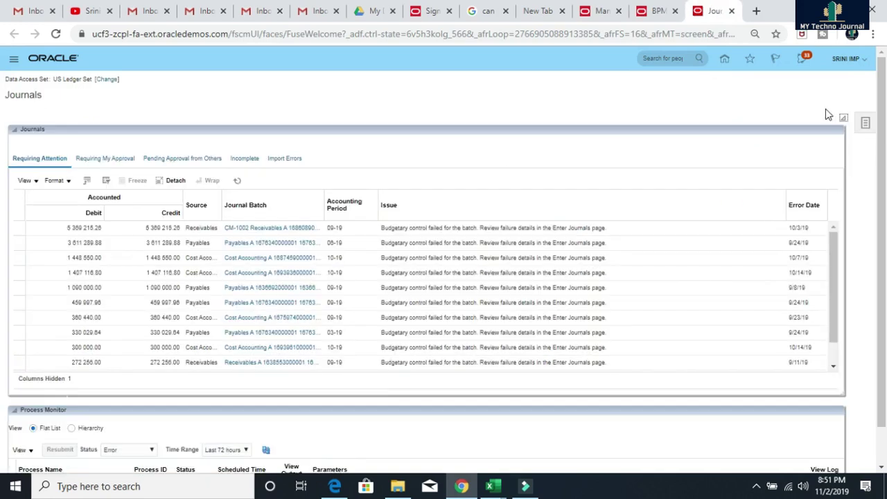
{"action": "left_click", "coordinate": [866, 123]}
{"action": "left_click", "coordinate": [765, 102]}
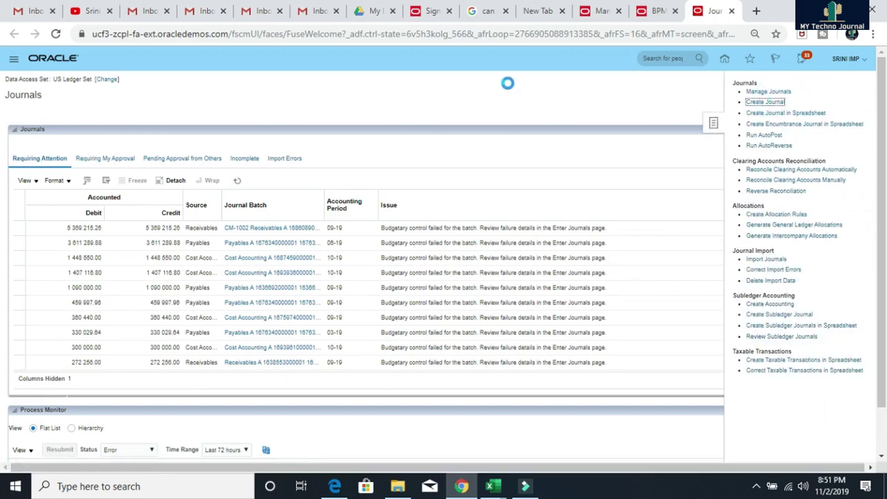
Name the journal batch DEMO6 and copy the same text into the batch description.
{"action": "left_click", "coordinate": [202, 145]}
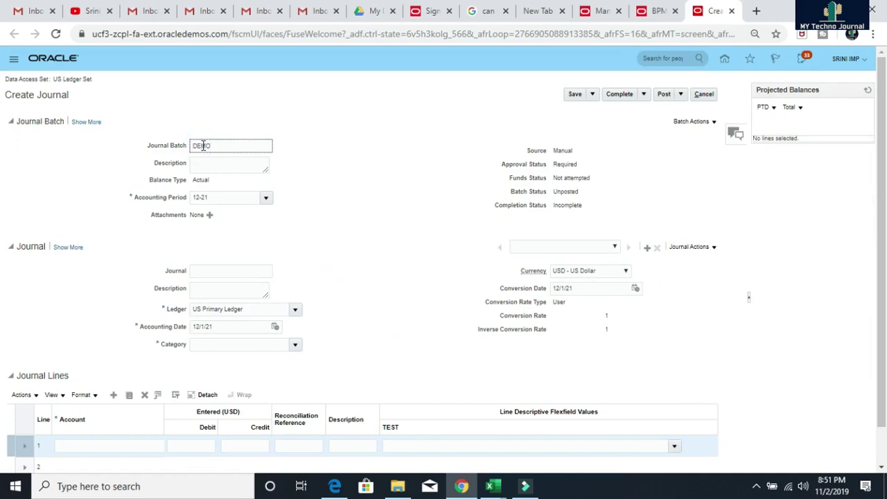
{"action": "double_click", "coordinate": [208, 146]}
{"action": "right_click", "coordinate": [206, 144]}
{"action": "left_click", "coordinate": [234, 277]}
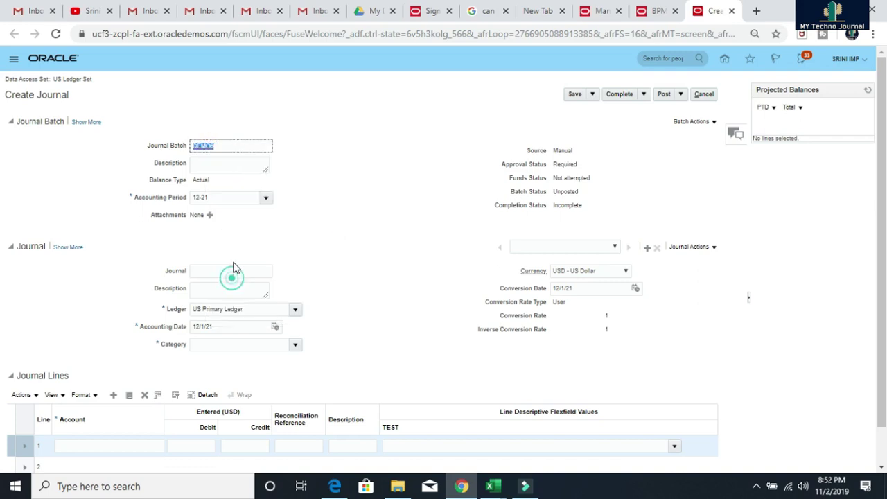
{"action": "left_click", "coordinate": [227, 159]}
{"action": "right_click", "coordinate": [225, 165]}
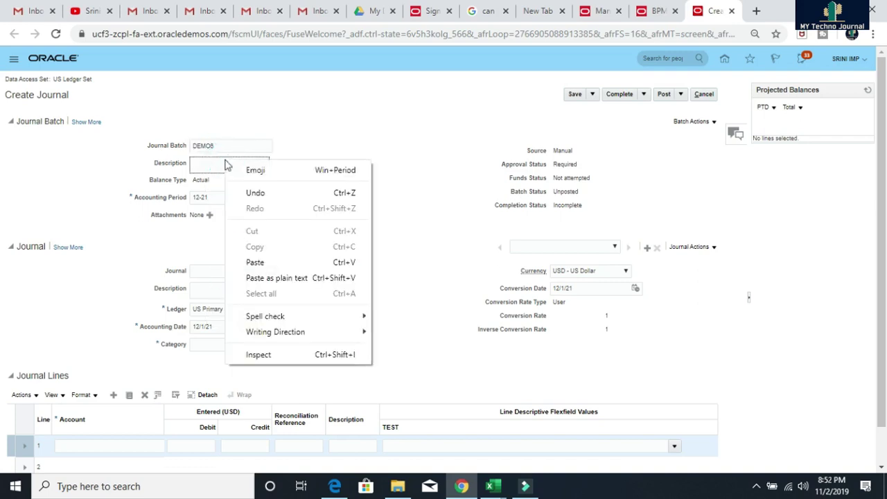
{"action": "left_click", "coordinate": [257, 263]}
Fill in DEMO6 as the journal's name and description.
{"action": "left_click", "coordinate": [237, 269]}
{"action": "right_click", "coordinate": [237, 269]}
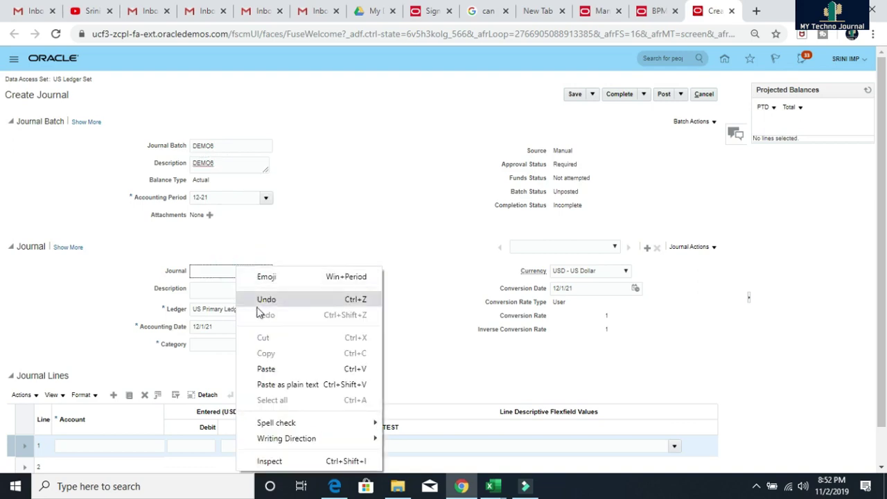
{"action": "left_click", "coordinate": [266, 368]}
{"action": "left_click", "coordinate": [217, 290]}
{"action": "right_click", "coordinate": [219, 291]}
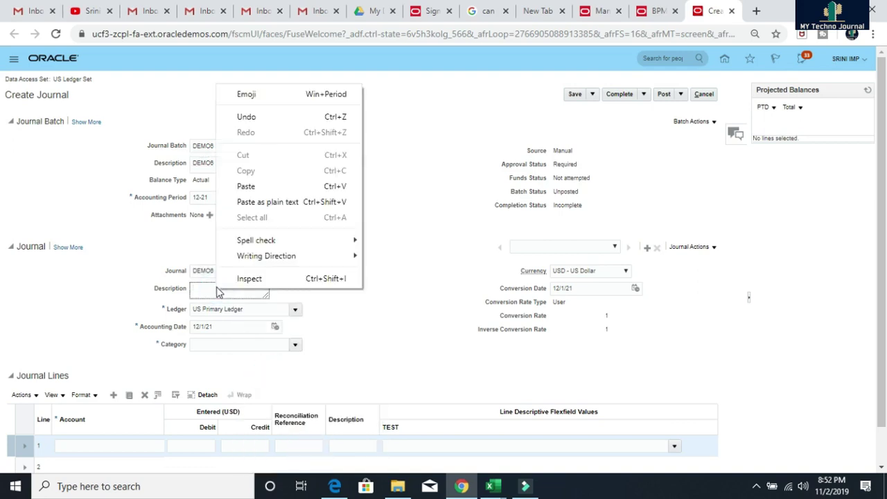
{"action": "left_click", "coordinate": [250, 186]}
{"action": "left_click", "coordinate": [757, 488]}
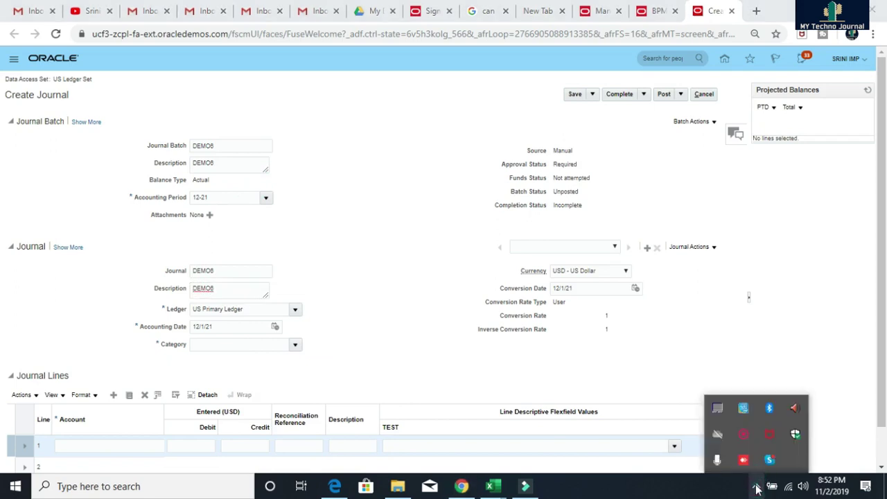
{"action": "left_click", "coordinate": [745, 434]}
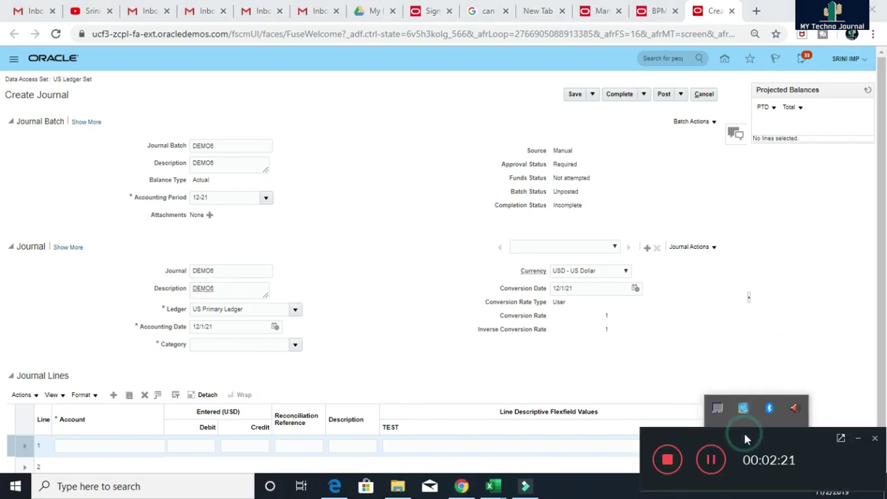
{"action": "left_click", "coordinate": [859, 439]}
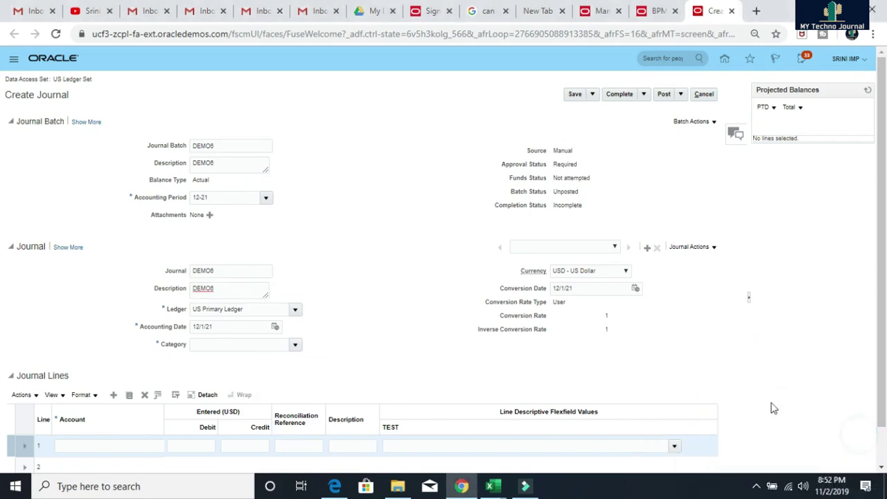
Set the journal category to Manual.
{"action": "scroll", "coordinate": [156, 280], "scroll_direction": "down", "scroll_amount": 1}
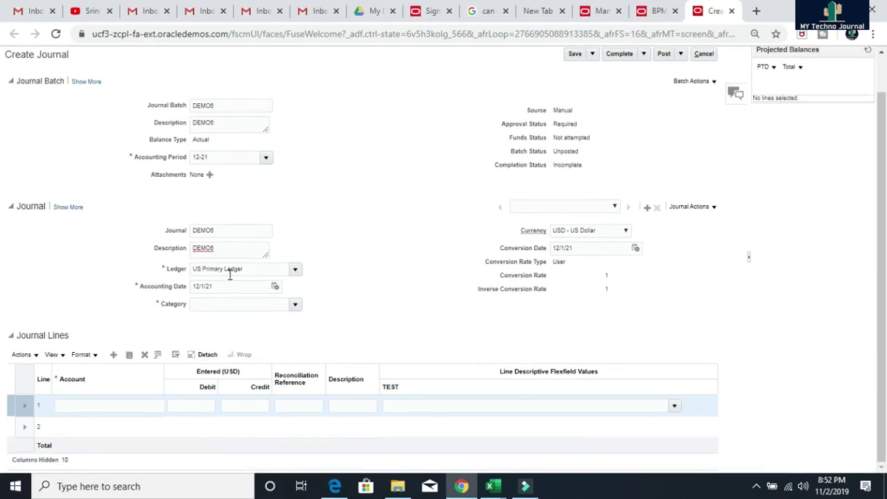
{"action": "left_click", "coordinate": [231, 305]}
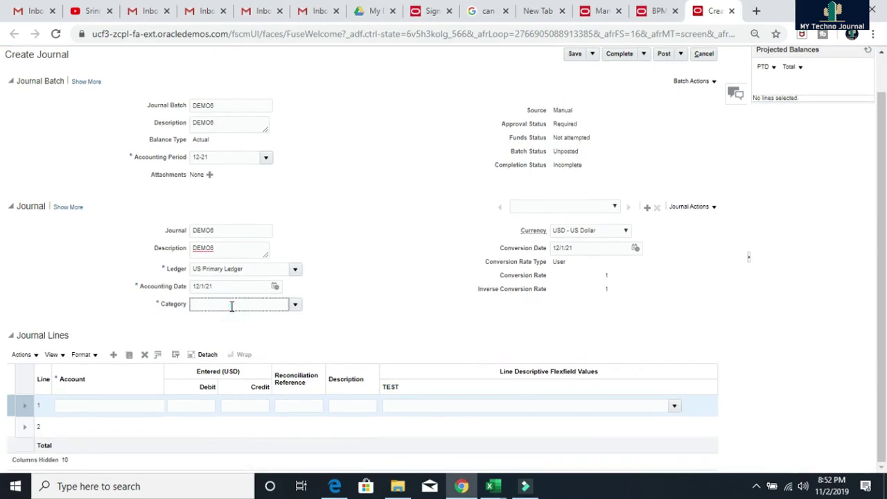
{"action": "type", "text": "MA"}
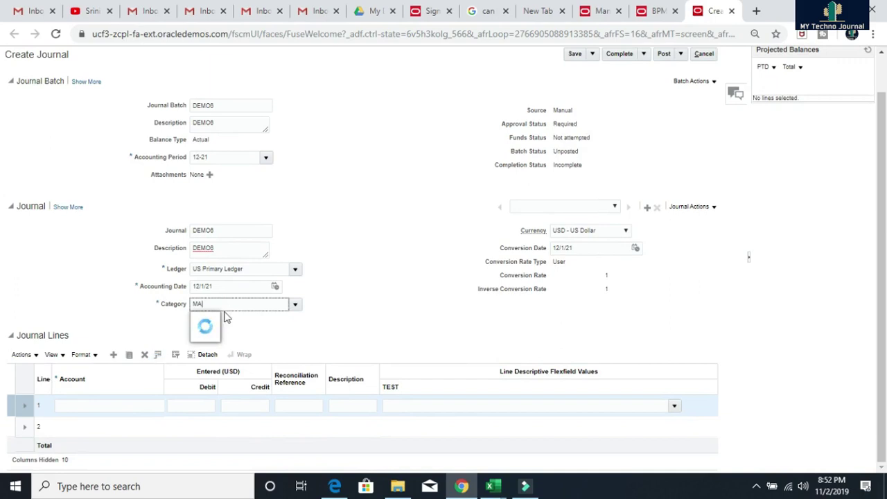
{"action": "left_click", "coordinate": [208, 322]}
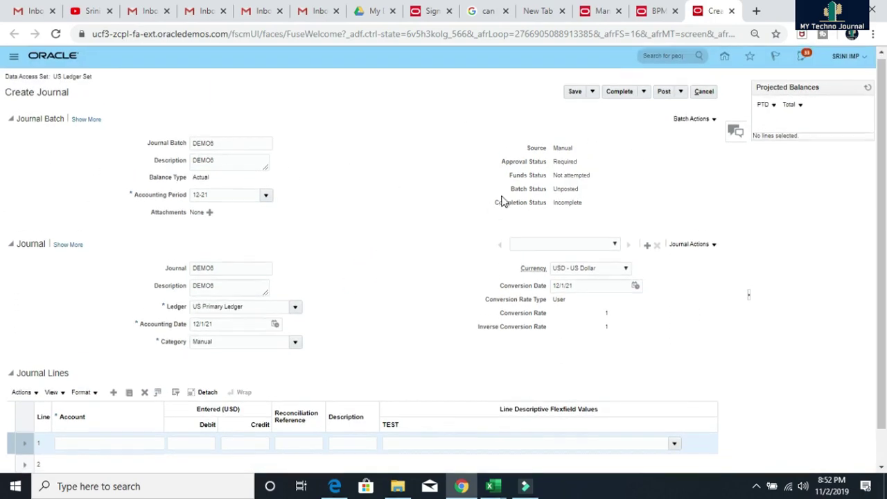
Widen the Account column and fill journal line 1 with account 11200 (Cash) and a debit of 1020.
{"action": "left_click", "coordinate": [140, 404]}
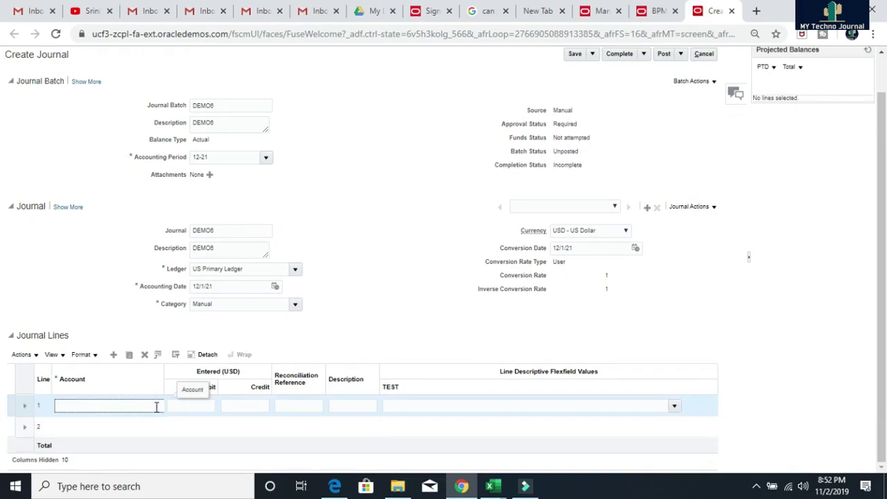
{"action": "left_click", "coordinate": [132, 408]}
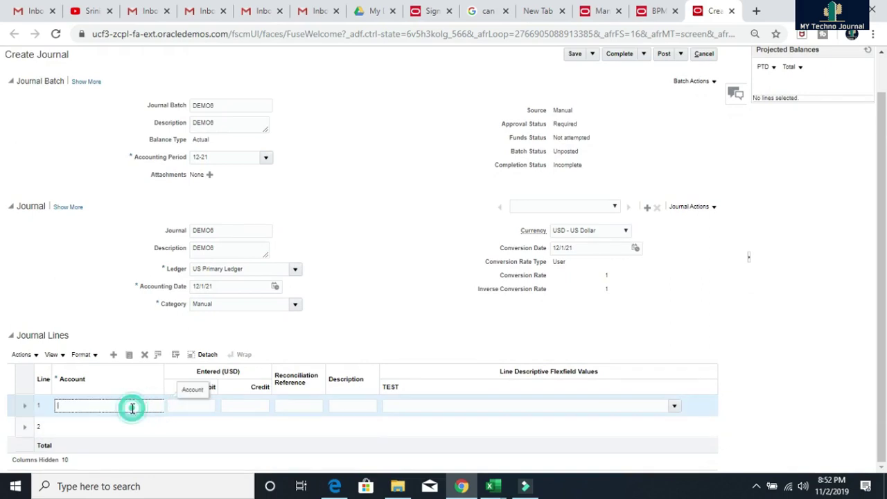
{"action": "left_click_drag", "start_coordinate": [163, 375], "coordinate": [190, 374]}
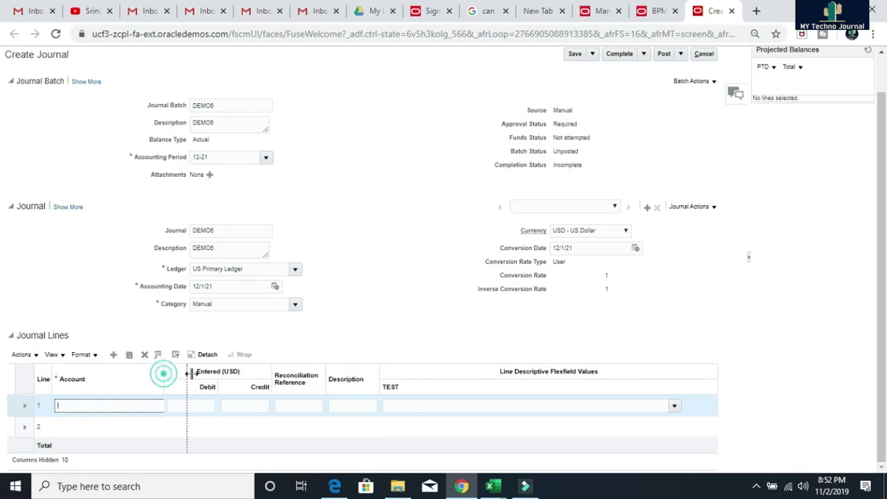
{"action": "left_click", "coordinate": [178, 406]}
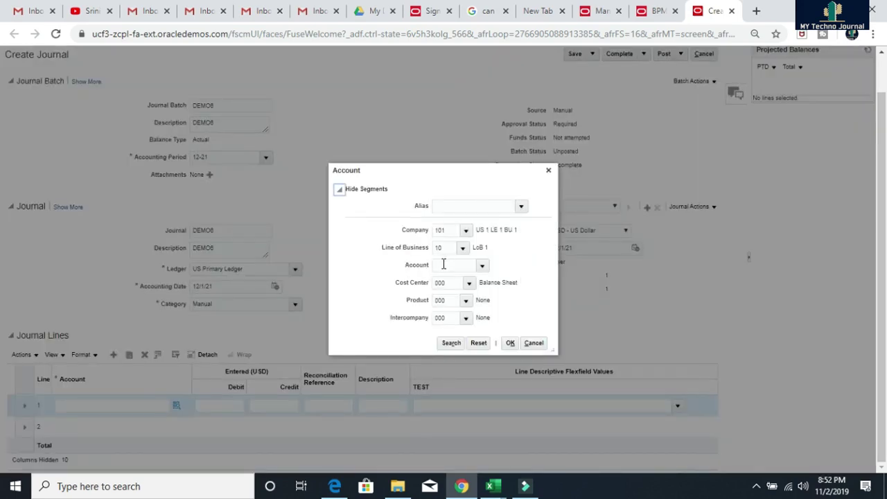
{"action": "left_click", "coordinate": [481, 264]}
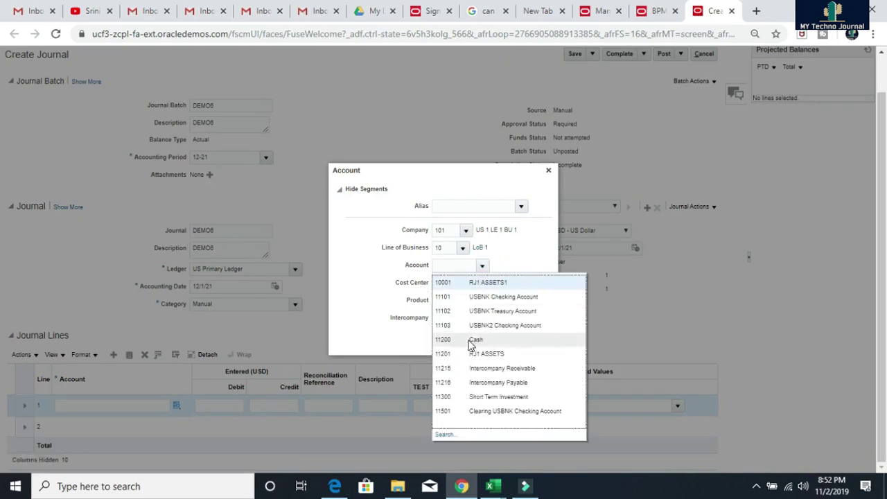
{"action": "left_click", "coordinate": [477, 339]}
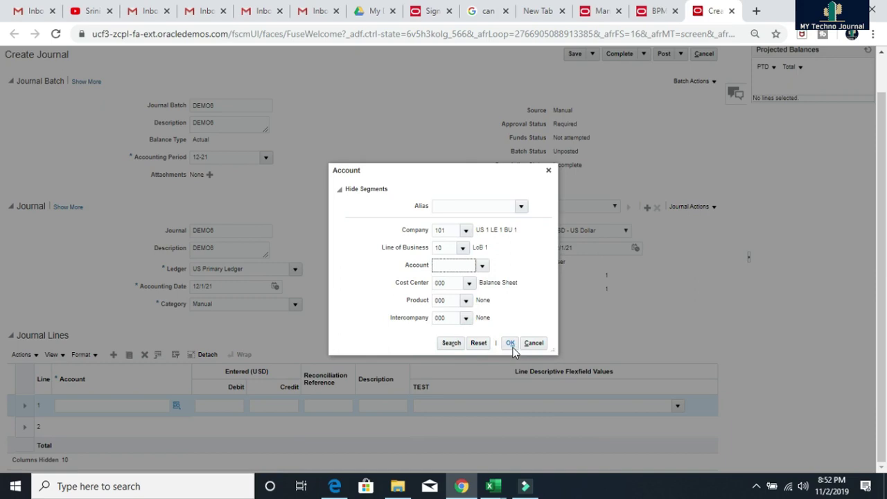
{"action": "left_click", "coordinate": [511, 344]}
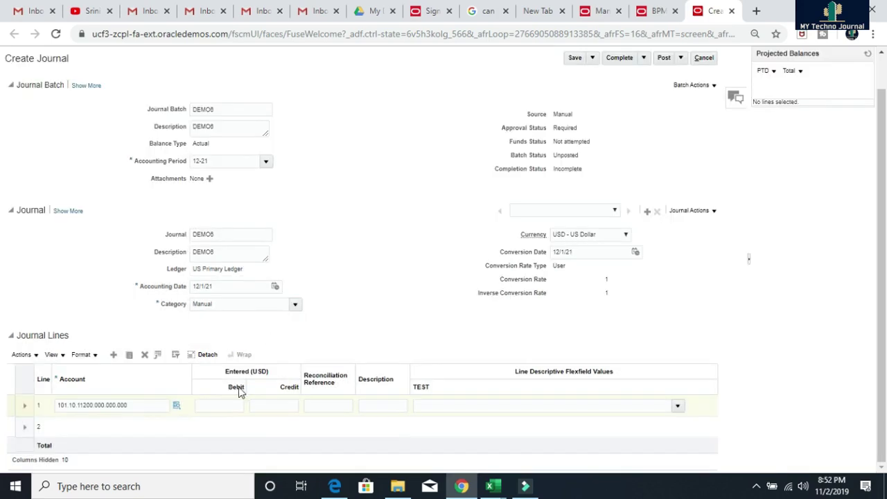
{"action": "left_click", "coordinate": [226, 405]}
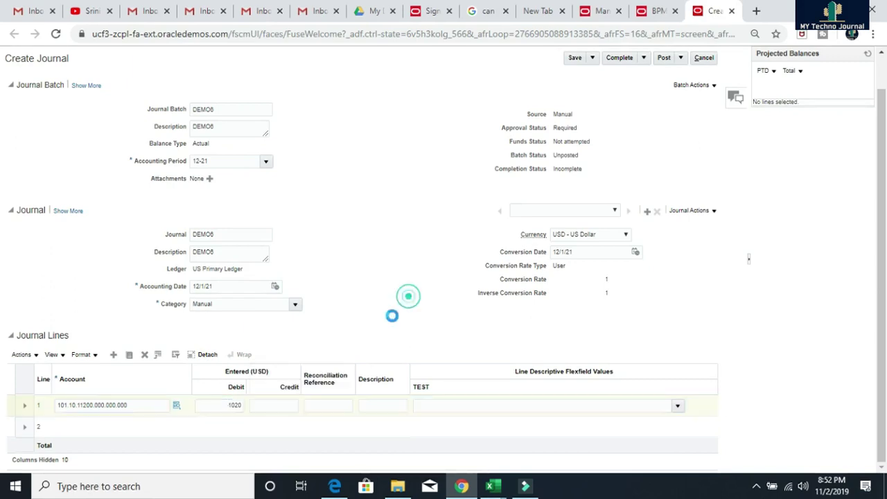
Assign account 11300 (Short Term Investment) to journal line 2, keeping the default values for the other segments.
{"action": "left_click", "coordinate": [97, 430]}
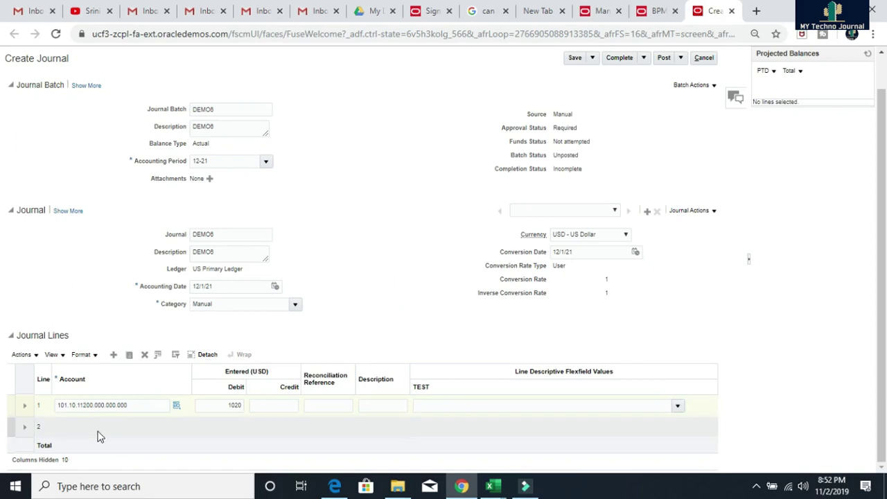
{"action": "left_click", "coordinate": [185, 429]}
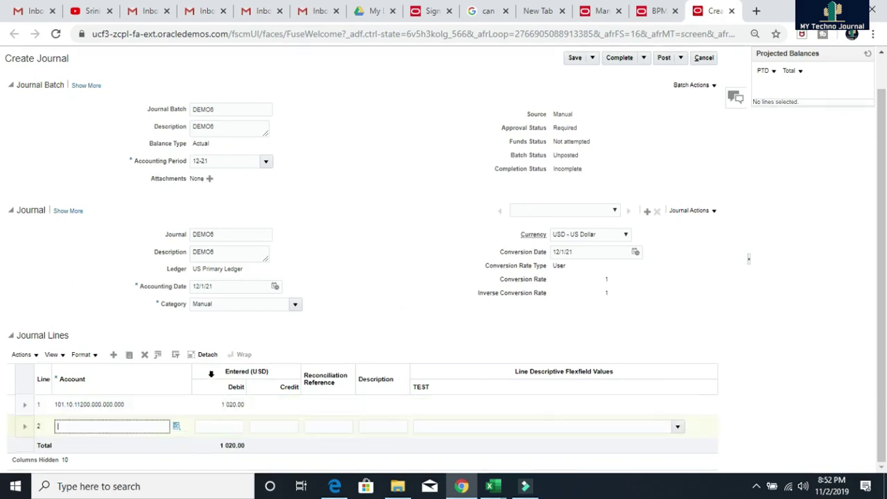
{"action": "left_click", "coordinate": [176, 428]}
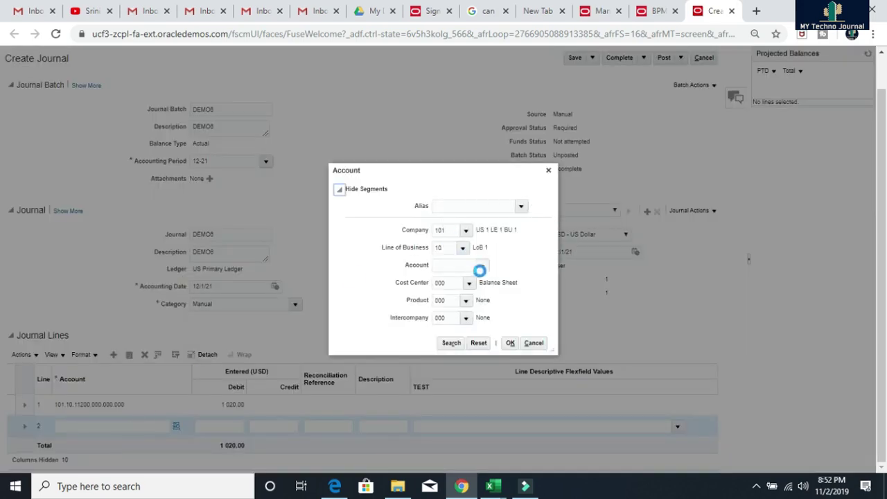
{"action": "left_click", "coordinate": [482, 264]}
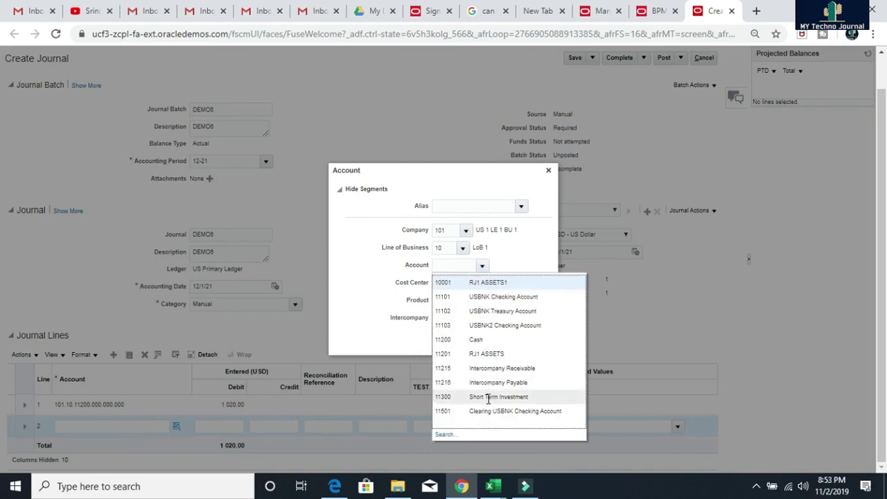
{"action": "left_click", "coordinate": [489, 397]}
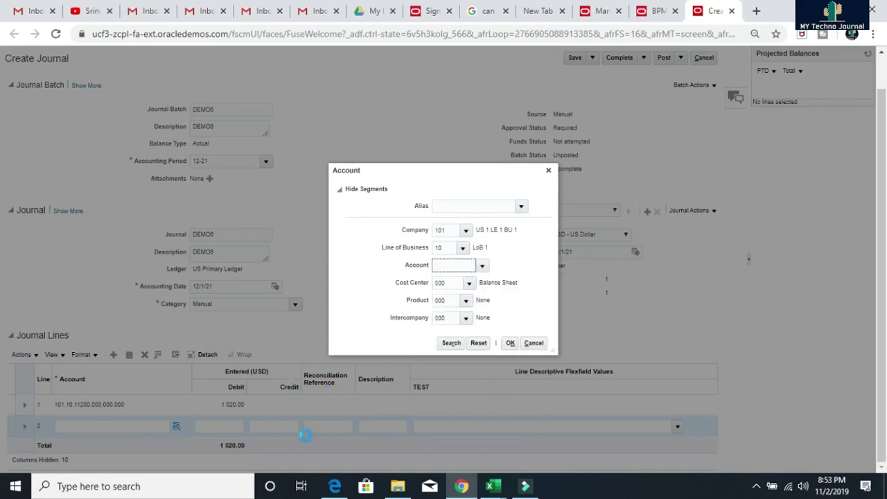
{"action": "left_click", "coordinate": [510, 342]}
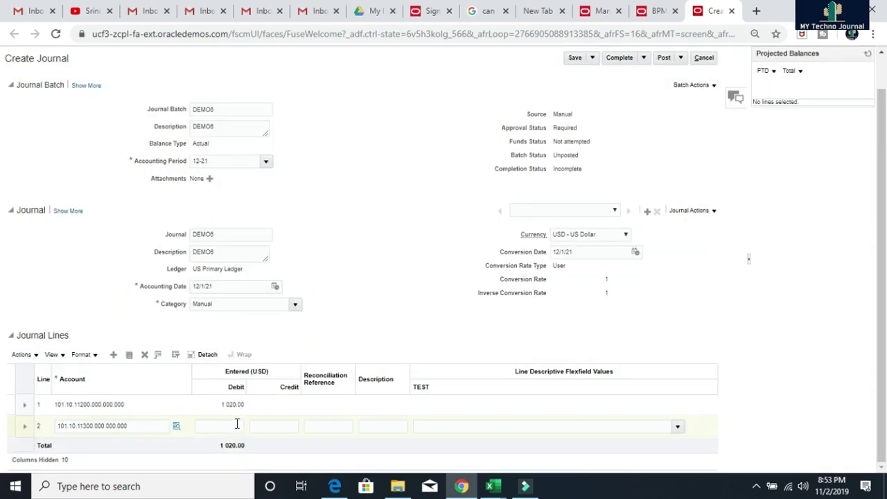
Enter a credit of 1020 on journal line 2 and save the DEMO6 journal.
{"action": "left_click", "coordinate": [265, 424]}
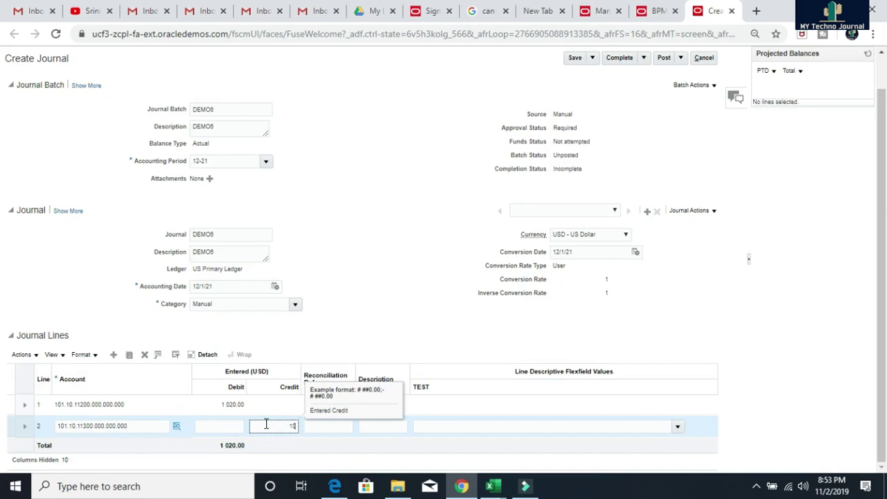
{"action": "left_click", "coordinate": [374, 243]}
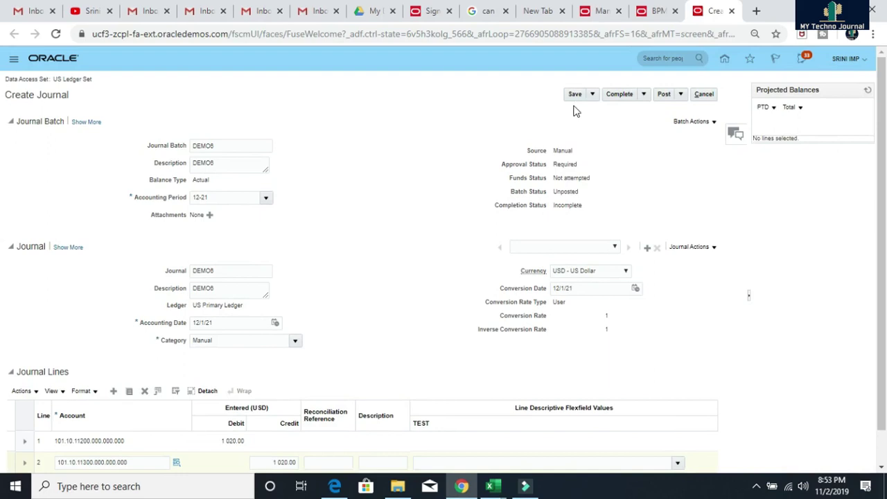
{"action": "left_click", "coordinate": [575, 93]}
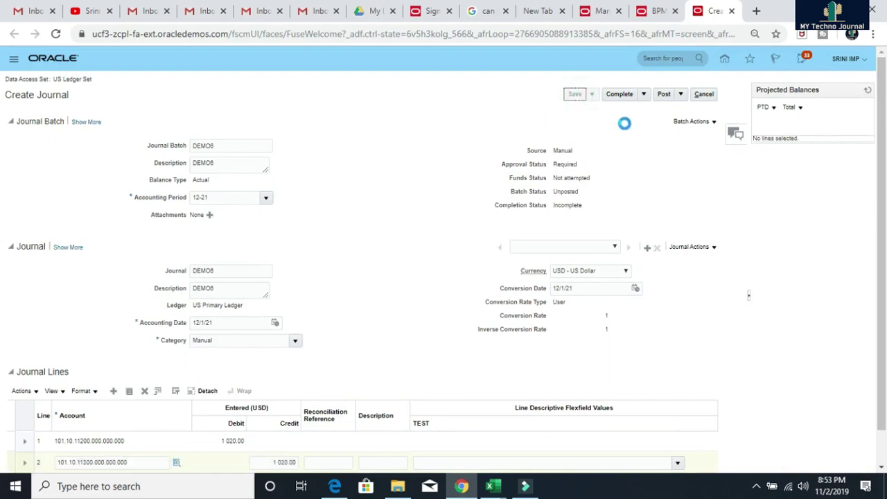
Complete the DEMO6 journal, post it for approval, and acknowledge the confirmation.
{"action": "left_click", "coordinate": [617, 94]}
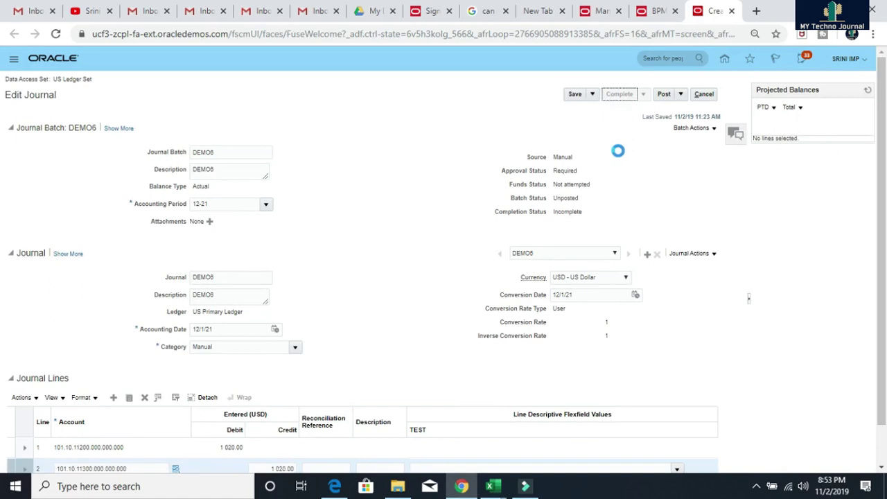
{"action": "left_click", "coordinate": [666, 95]}
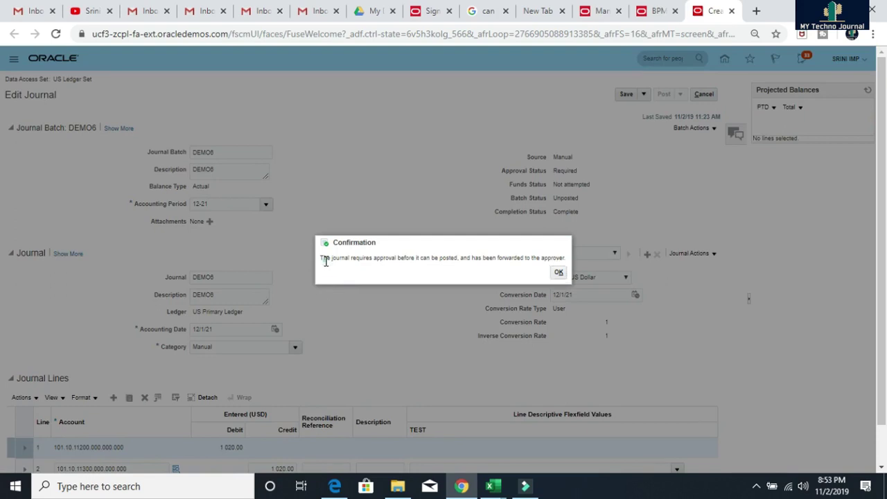
{"action": "left_click_drag", "start_coordinate": [325, 262], "coordinate": [557, 271]}
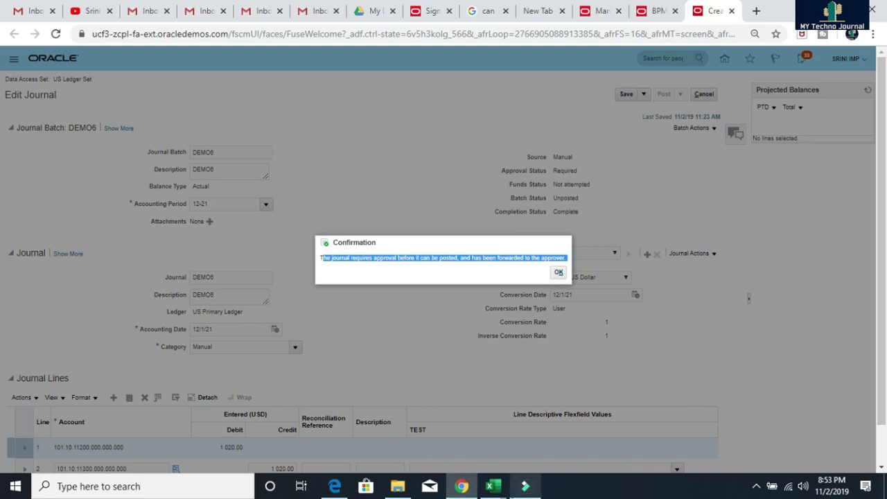
{"action": "left_click", "coordinate": [560, 273]}
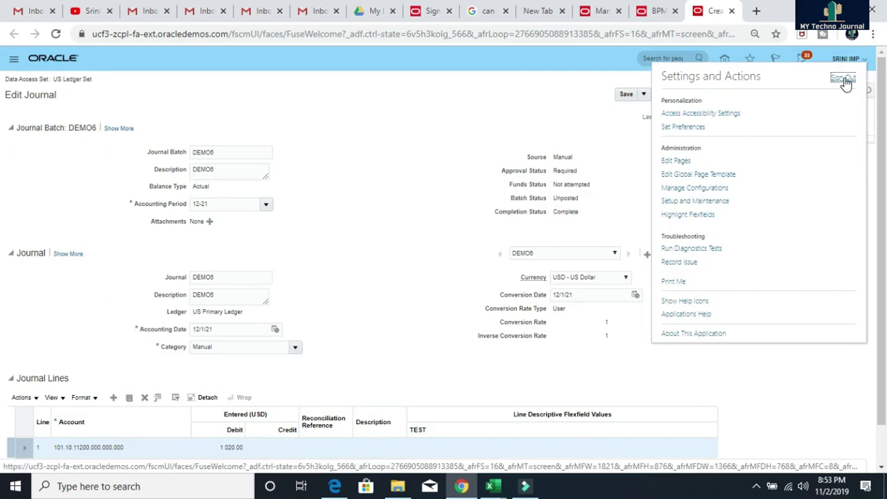
Sign out and sign back in as the supervisor, entering the approver's user ID and account password.
{"action": "left_click", "coordinate": [844, 80]}
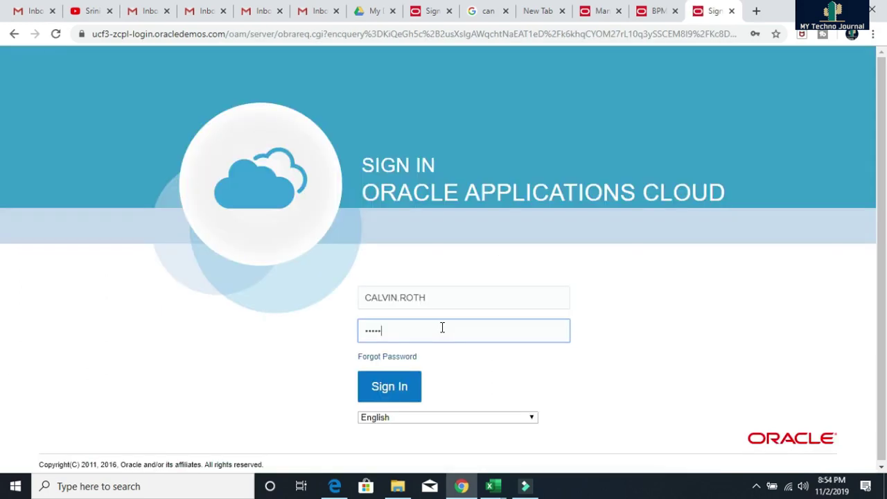
{"action": "type", "text": "*****"}
{"action": "left_click", "coordinate": [396, 391]}
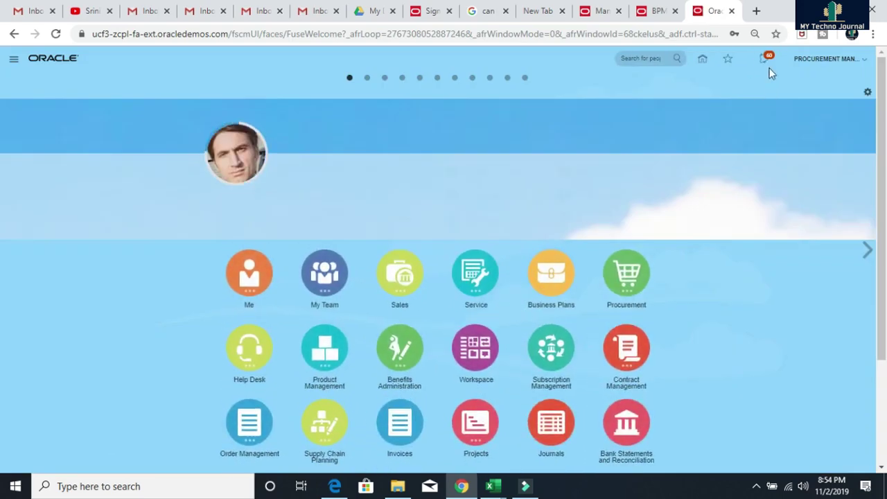
Approve journal batch DEMO6 from the pending notifications.
{"action": "left_click", "coordinate": [765, 60]}
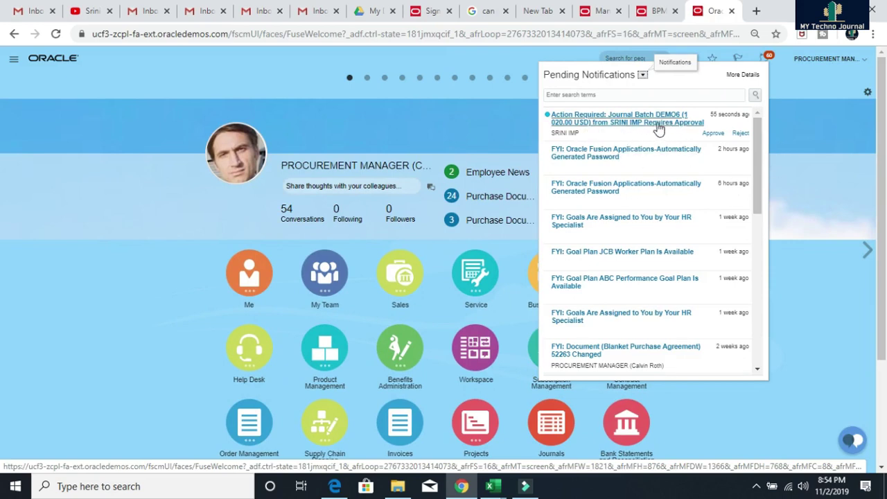
{"action": "left_click", "coordinate": [713, 134]}
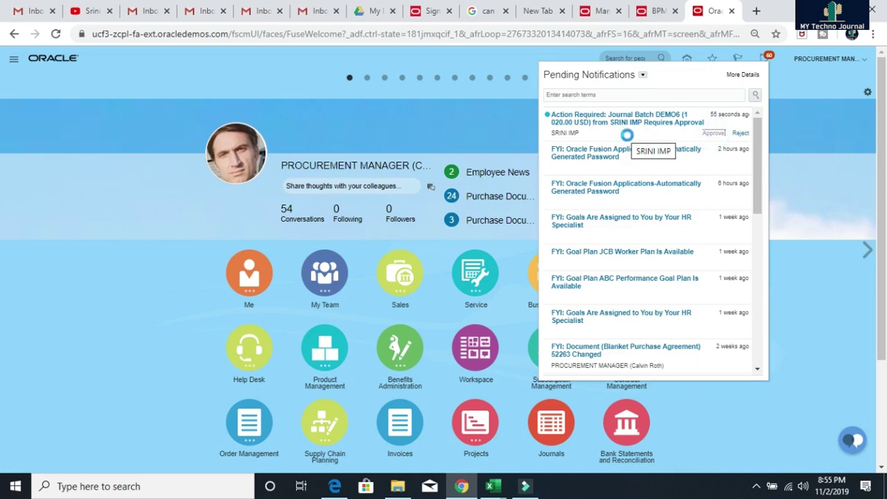
{"action": "left_click", "coordinate": [812, 162]}
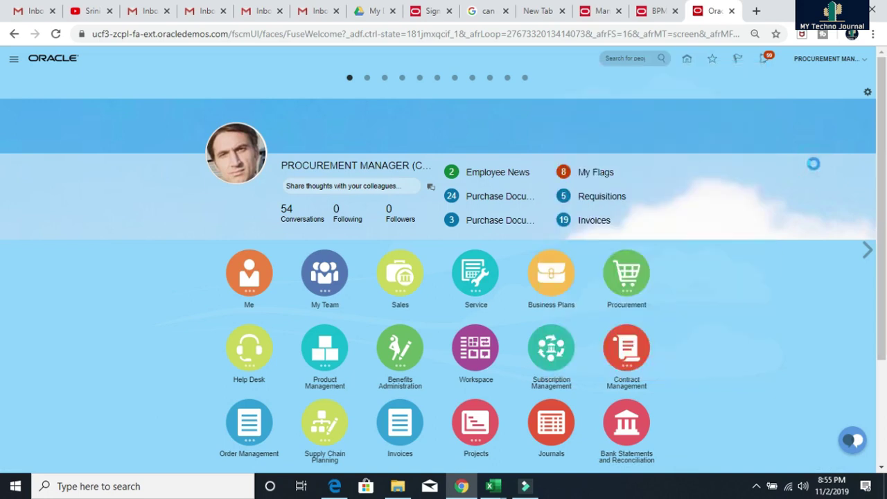
Sign the approver out and confirm the single sign-off.
{"action": "left_click", "coordinate": [865, 61]}
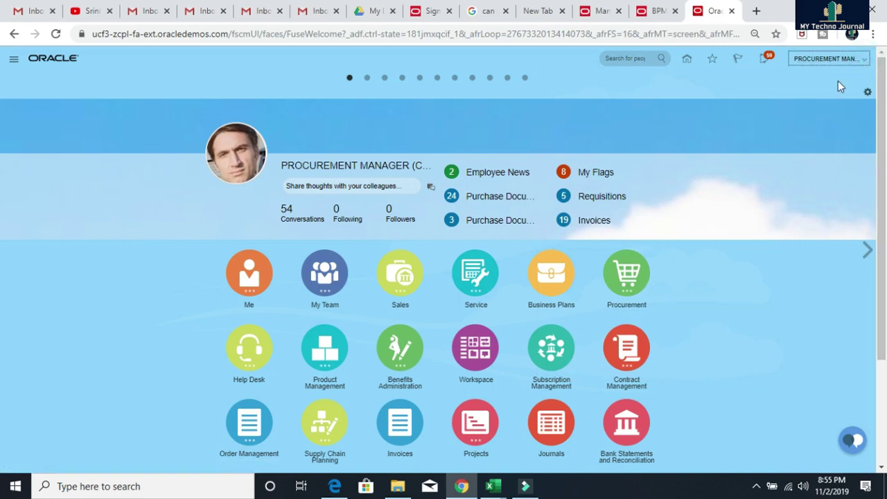
{"action": "left_click", "coordinate": [843, 77]}
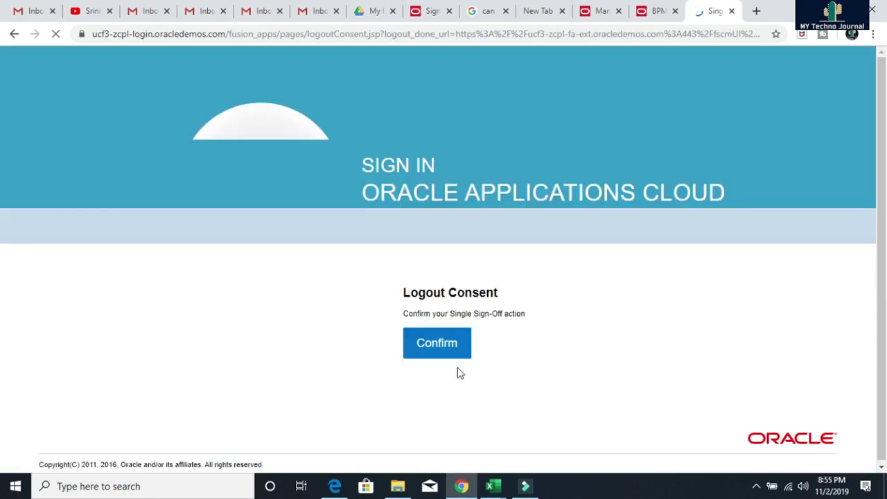
{"action": "left_click", "coordinate": [444, 344]}
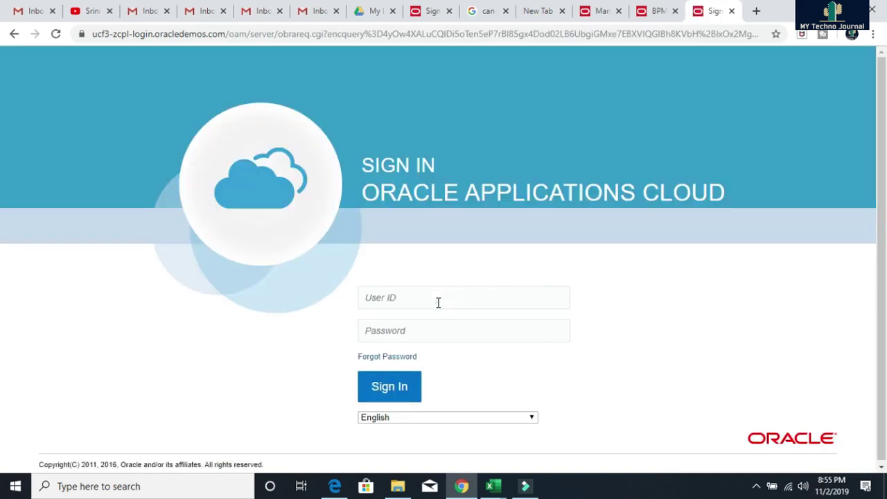
Sign in as the journal's preparer with that account's user ID and password.
{"action": "left_click", "coordinate": [439, 302]}
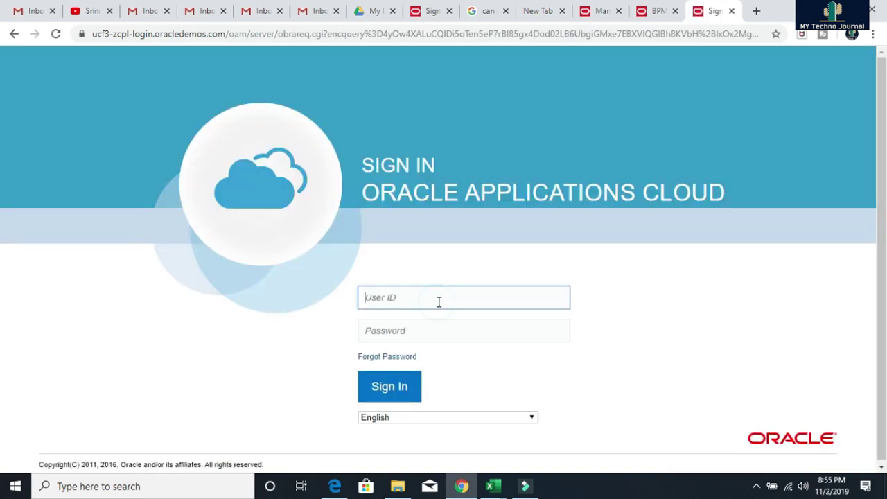
{"action": "type", "text": "D"}
{"action": "key", "text": "BackSpace"}
{"action": "type", "text": "SRINI.IMP"}
{"action": "left_click", "coordinate": [419, 327]}
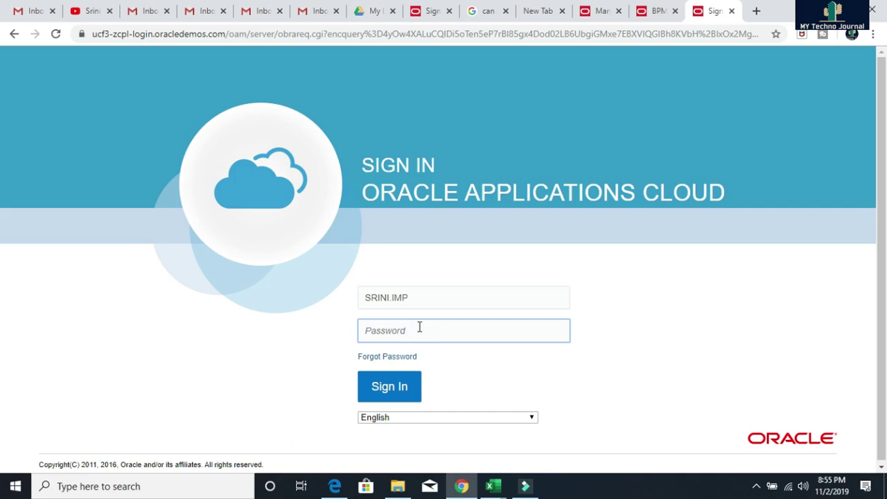
{"action": "type", "text": "••••••••••"}
{"action": "left_click", "coordinate": [402, 391]}
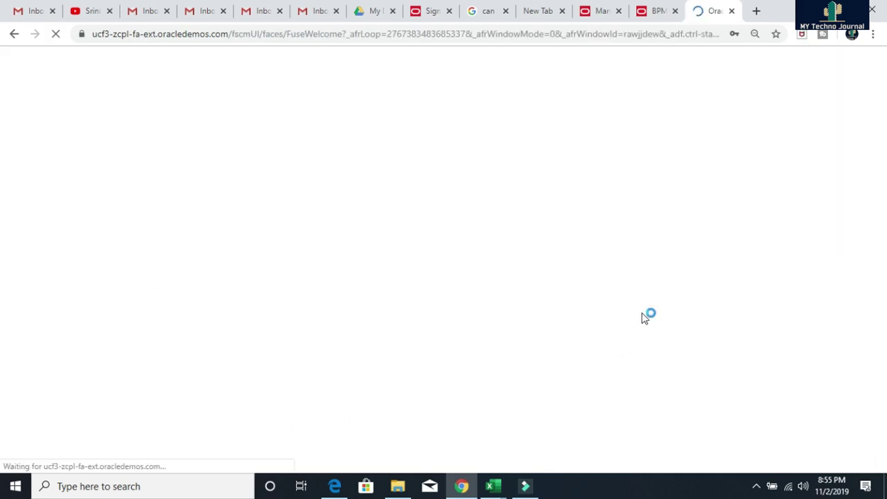
Go to the General Accounting Journals work area and open the Manage Journals task.
{"action": "scroll", "coordinate": [437, 301], "scroll_direction": "down", "scroll_amount": 3}
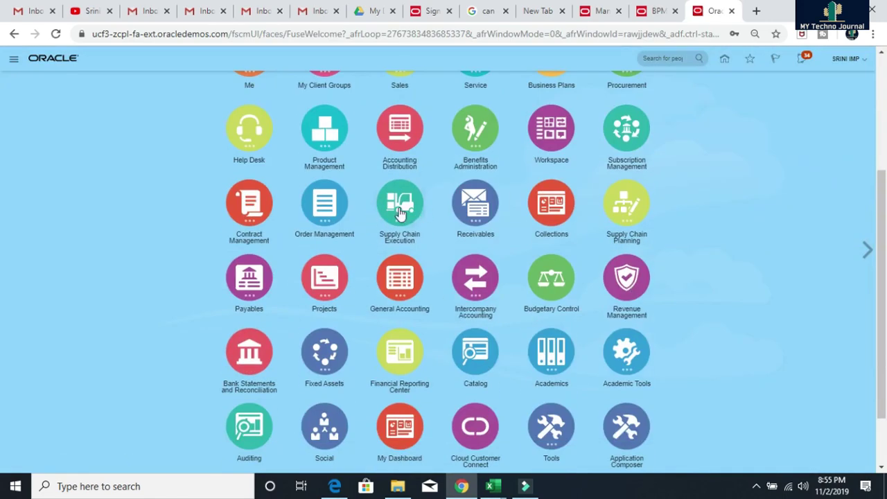
{"action": "left_click", "coordinate": [399, 288]}
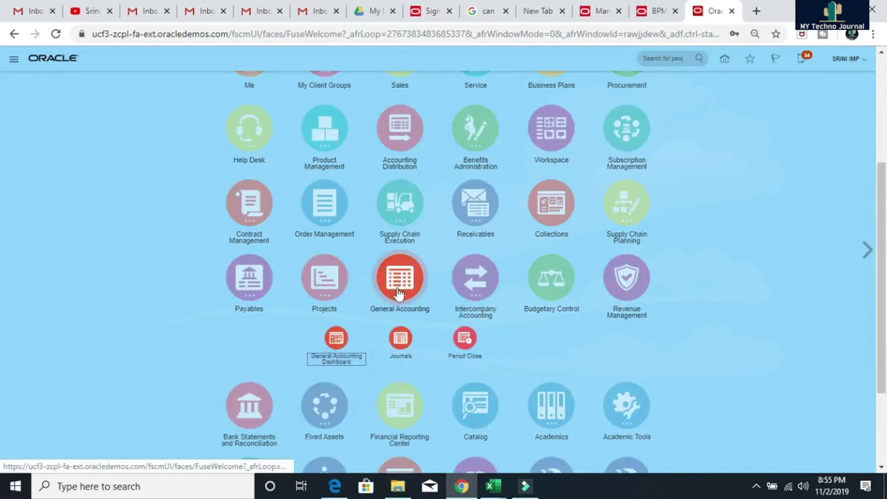
{"action": "left_click", "coordinate": [401, 340]}
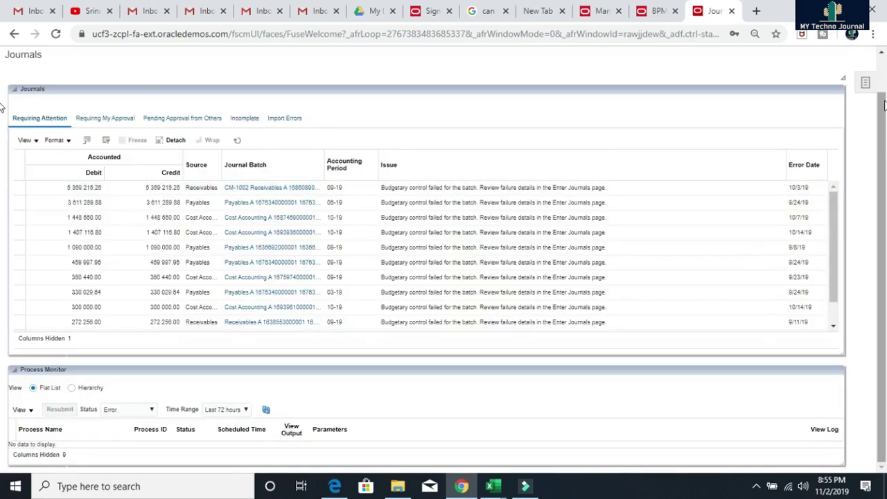
{"action": "left_click", "coordinate": [865, 82]}
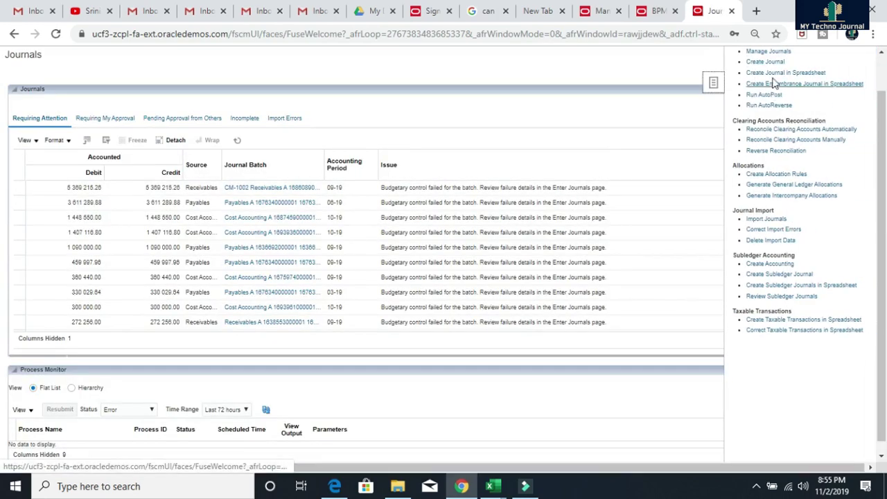
{"action": "left_click", "coordinate": [770, 52]}
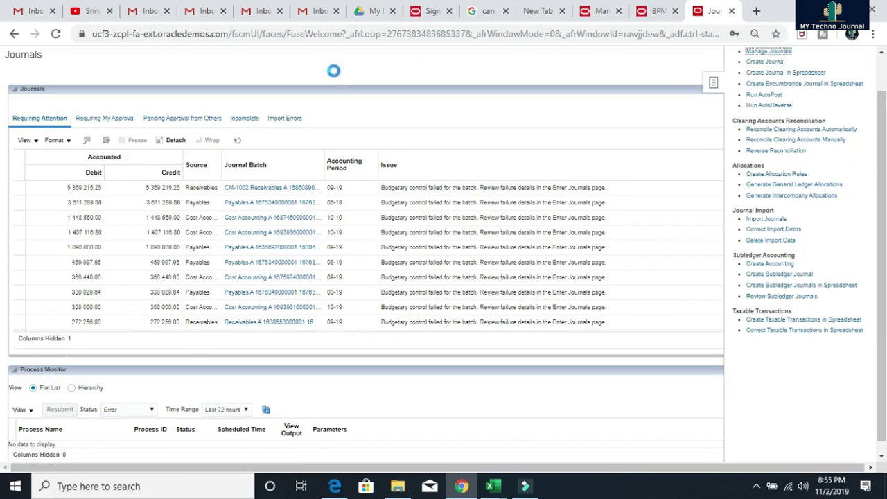
Search for journals whose name starts with DEMO6 in accounting period 12-21.
{"action": "left_click", "coordinate": [352, 147]}
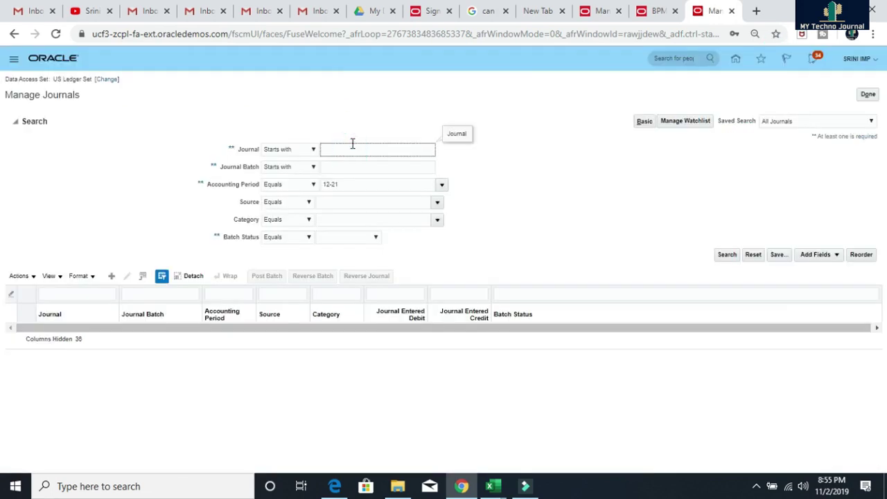
{"action": "type", "text": "DEMO8"}
{"action": "left_click", "coordinate": [726, 257]}
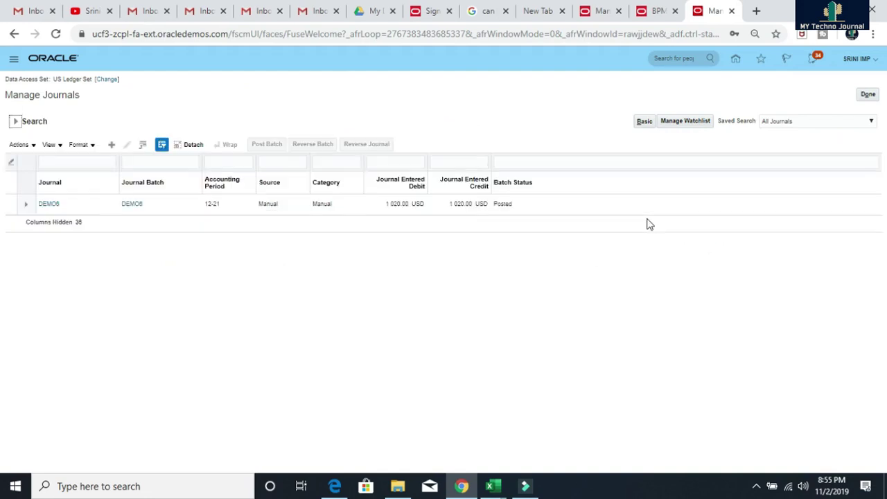
Open the DEMO6 journal and check its approval status and batch status.
{"action": "left_click", "coordinate": [48, 204]}
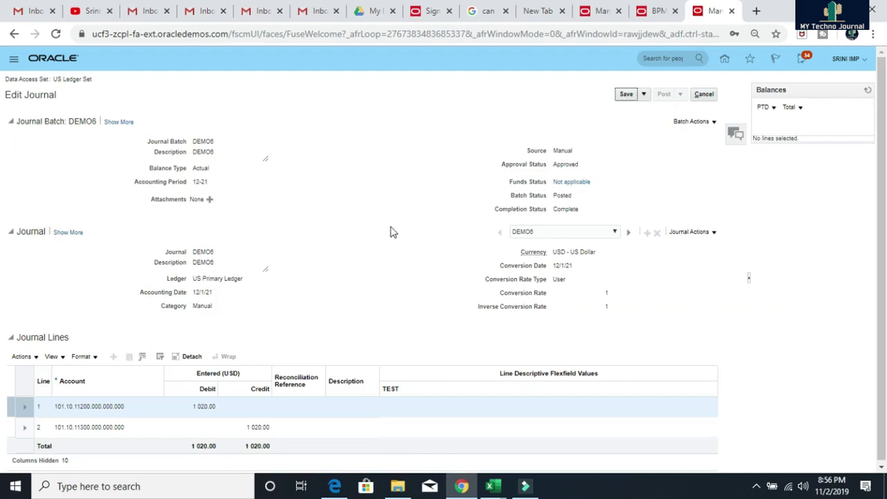
{"action": "left_click_drag", "start_coordinate": [504, 169], "coordinate": [589, 166]}
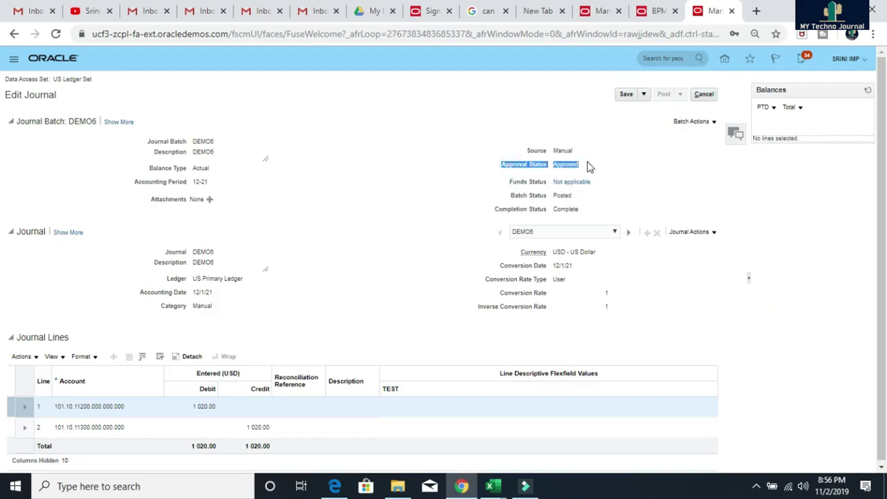
{"action": "left_click_drag", "start_coordinate": [511, 196], "coordinate": [602, 202]}
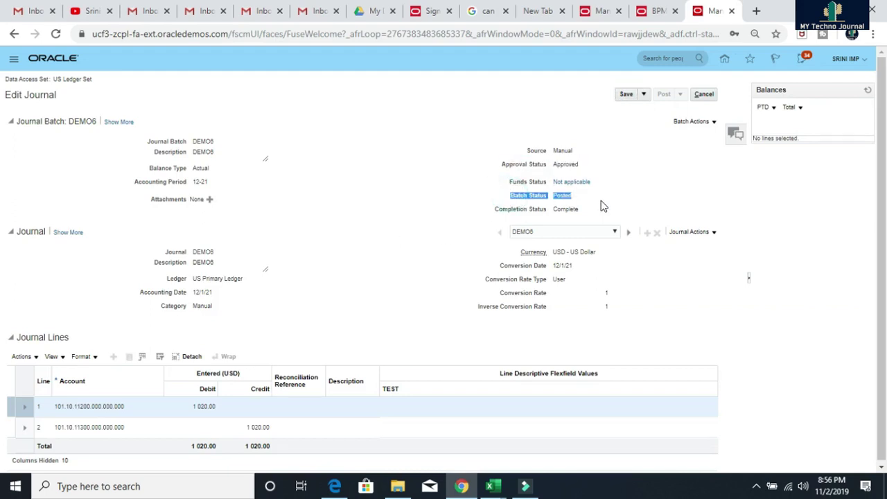